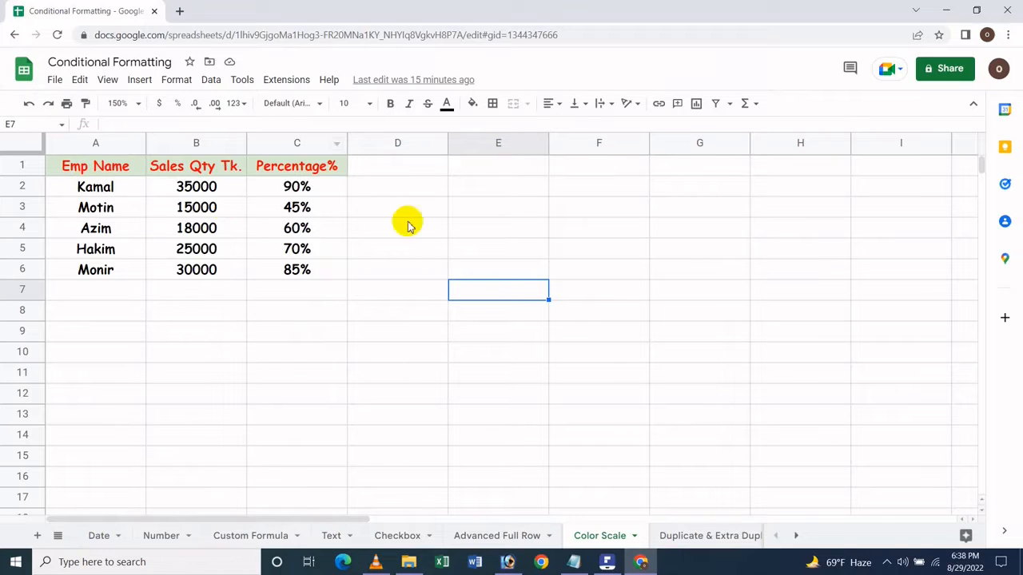
click(276, 253)
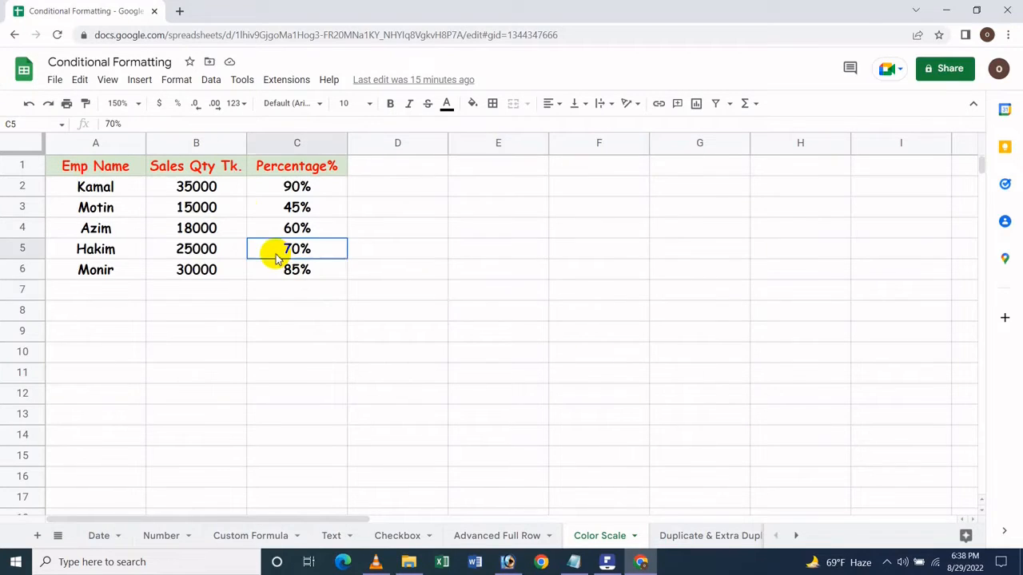
click(201, 190)
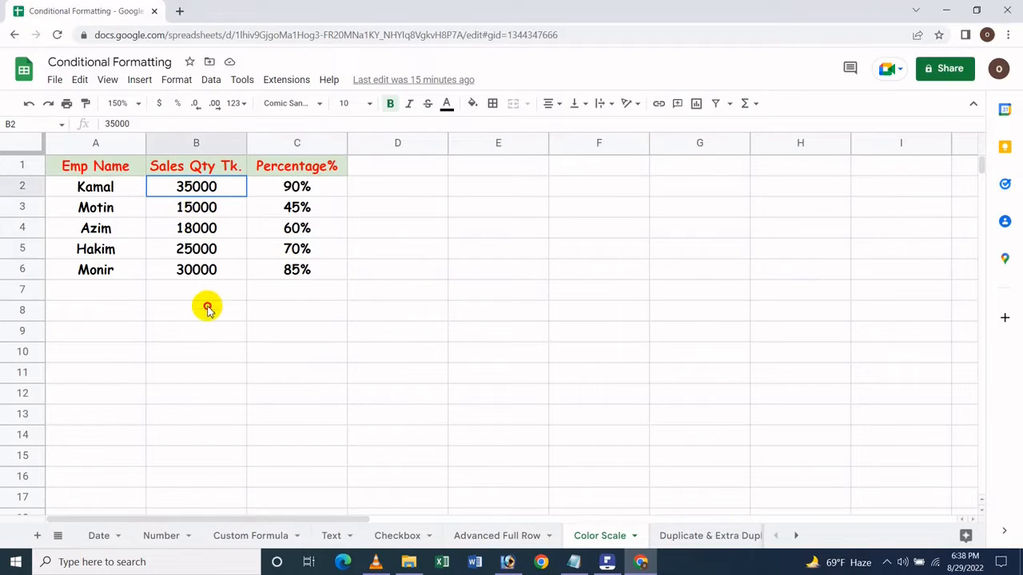
drag(207, 308, 234, 263)
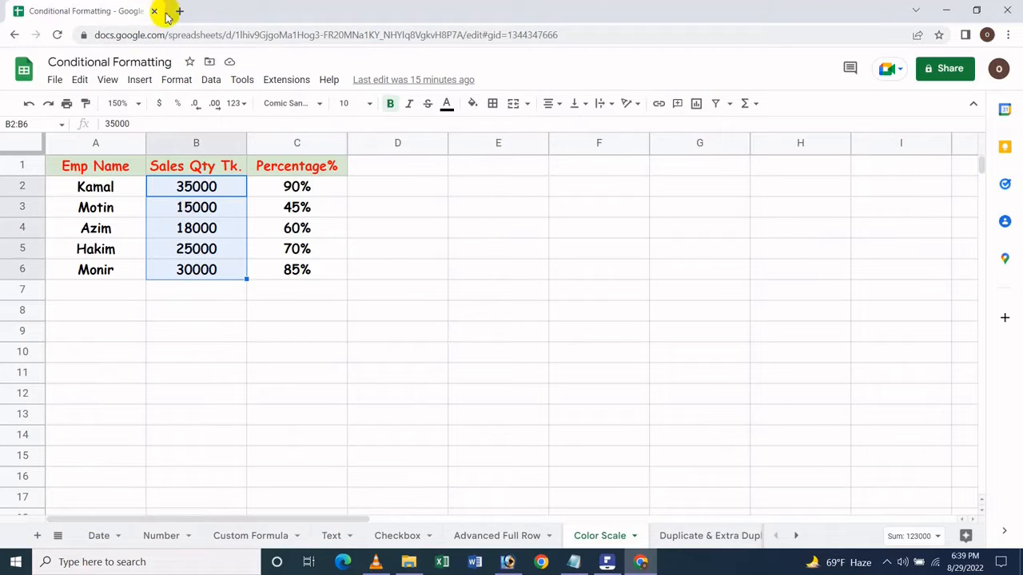
click(177, 80)
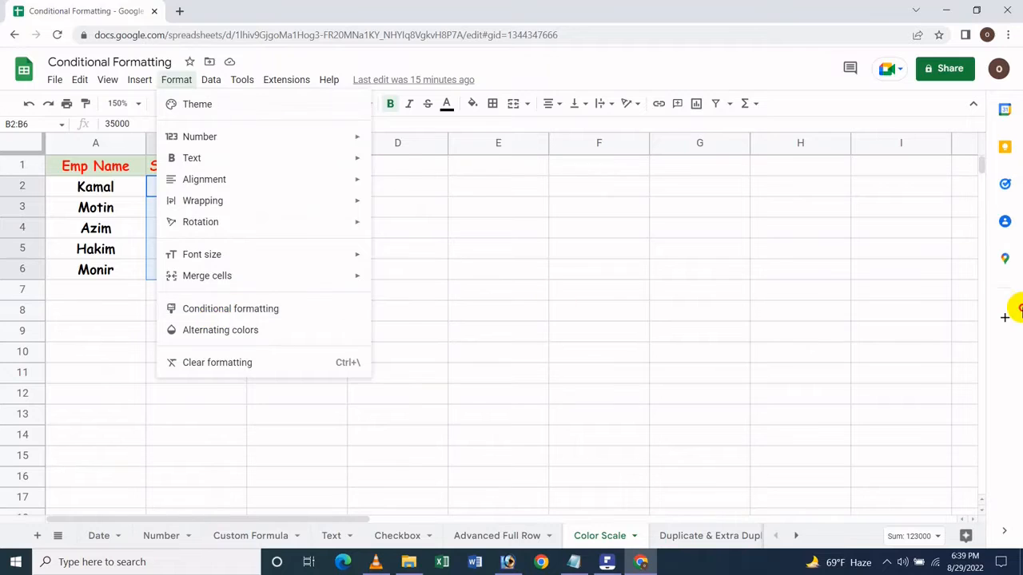
click(742, 270)
click(432, 327)
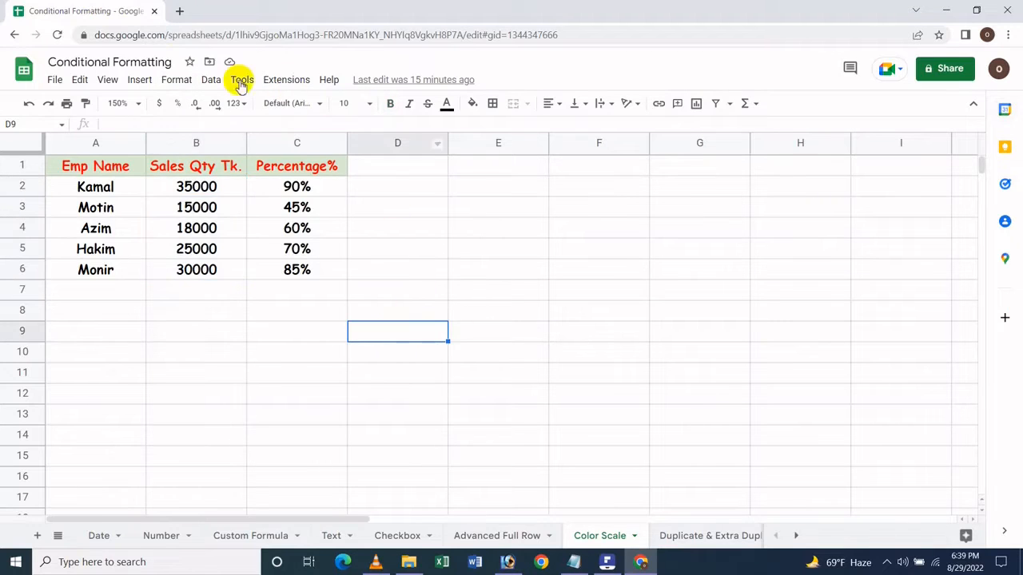
click(192, 76)
click(454, 253)
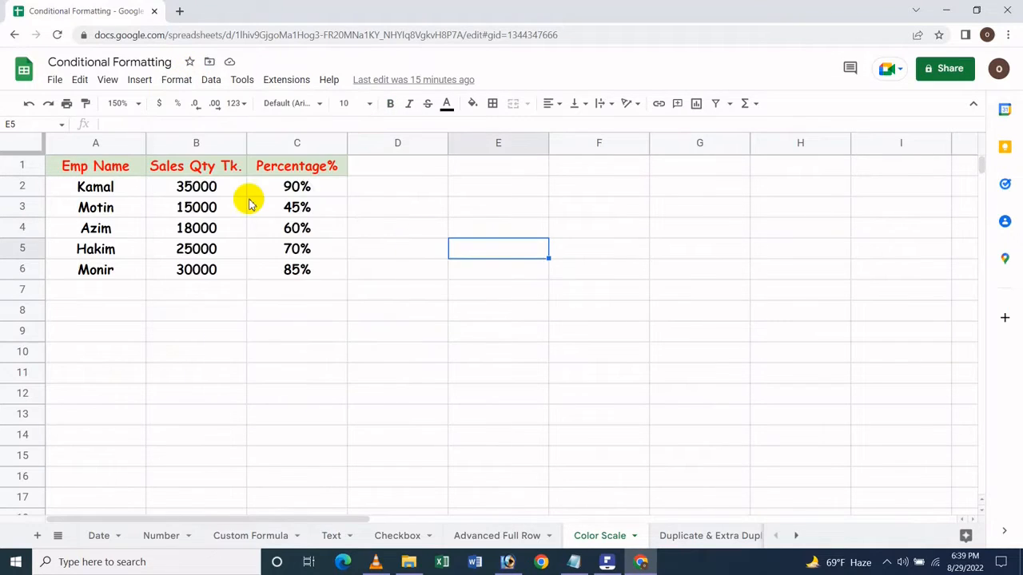
drag(205, 188, 208, 265)
click(199, 165)
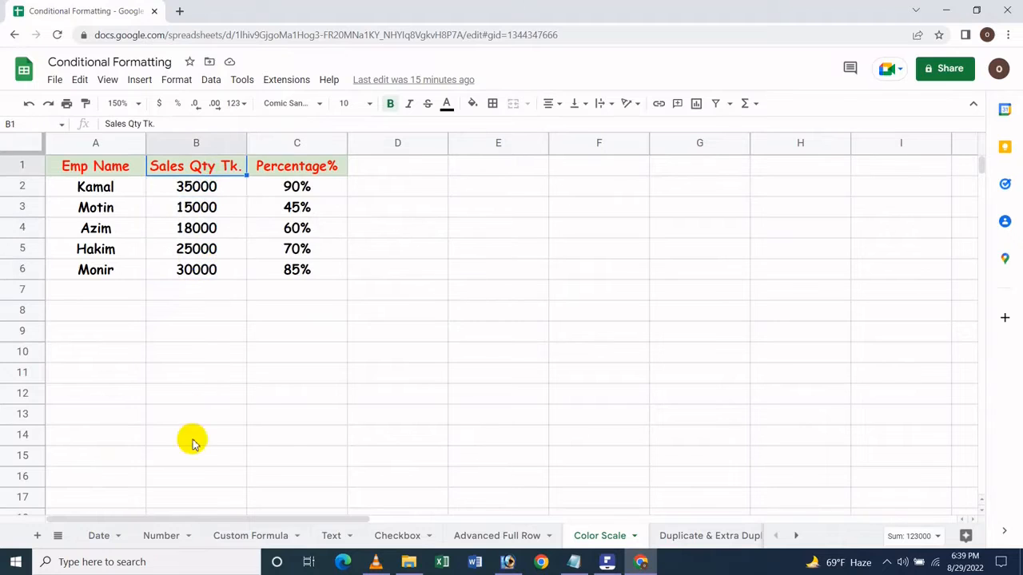
right_click(209, 164)
mouse_move(313, 533)
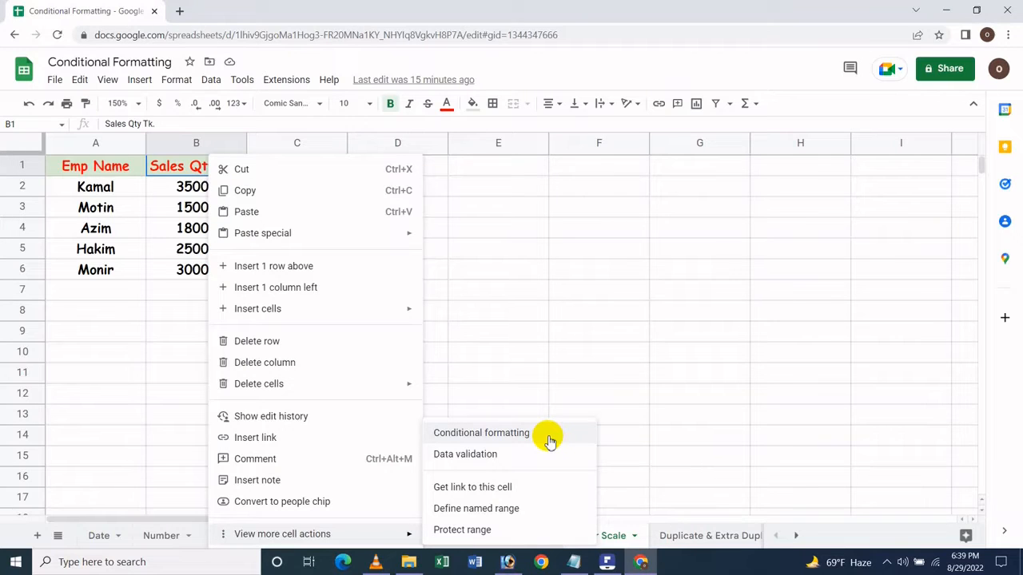
click(680, 225)
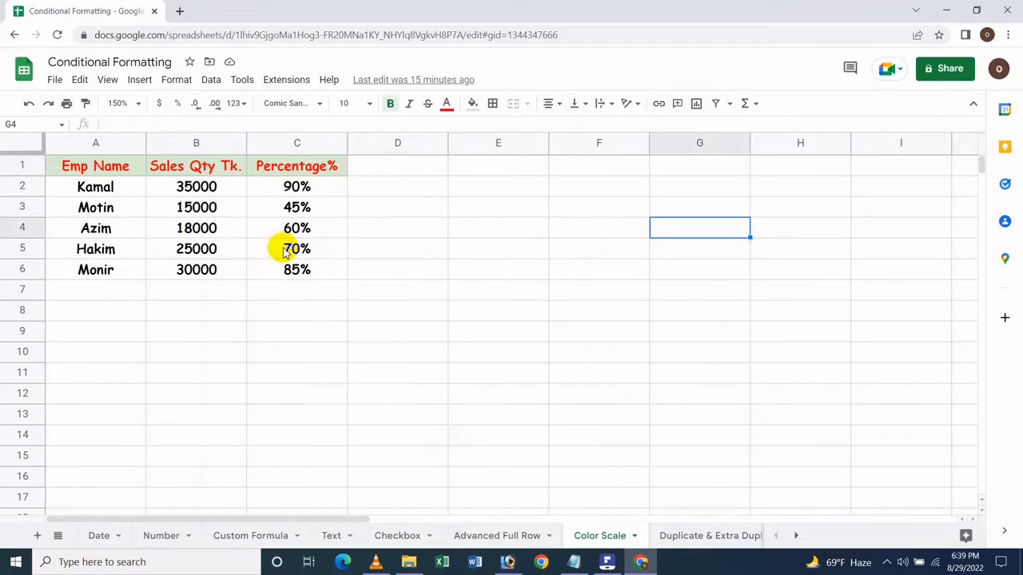
- Open conditional formatting for the sales quantities in B2:B6 and make the rule a color scale
drag(191, 192, 195, 270)
right_click(197, 270)
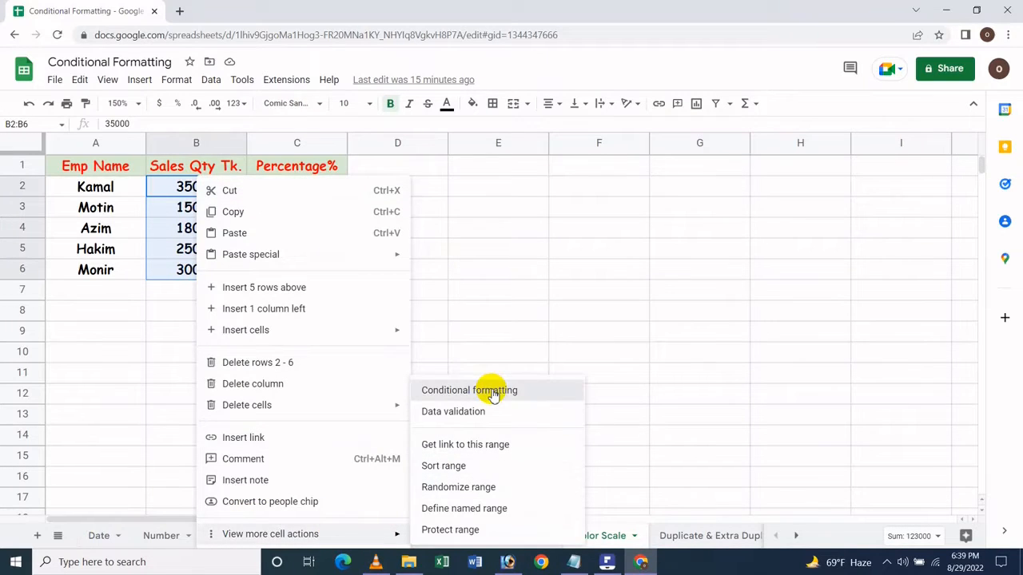
click(491, 390)
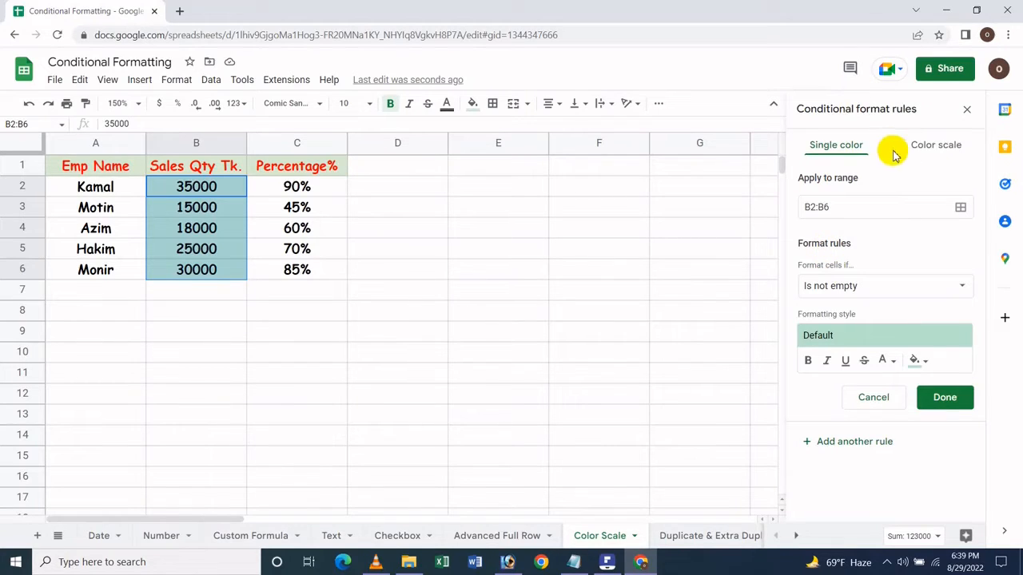
click(920, 147)
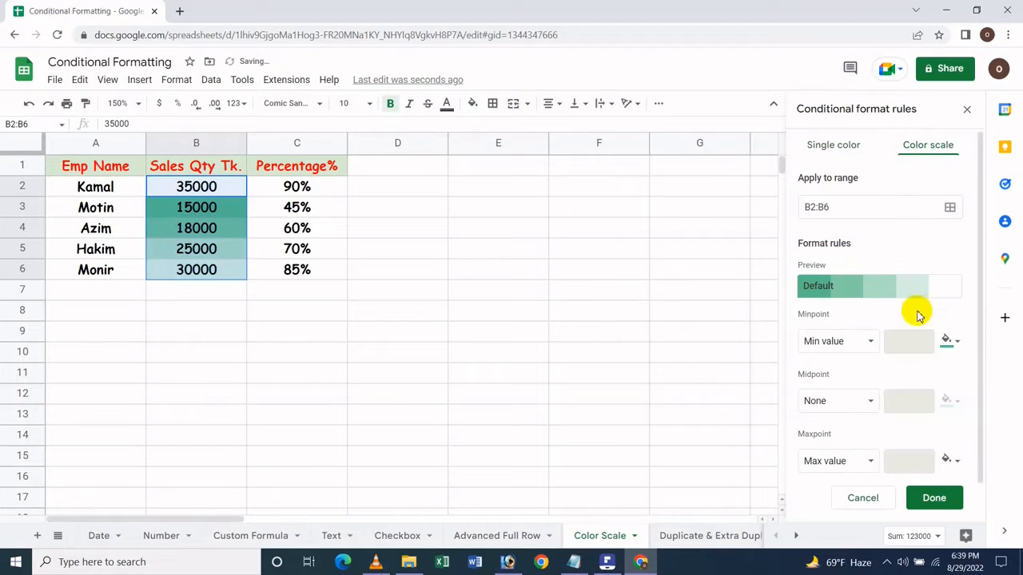
- Review the condition types offered for a single-color rule, and return to the color scale rule
click(848, 143)
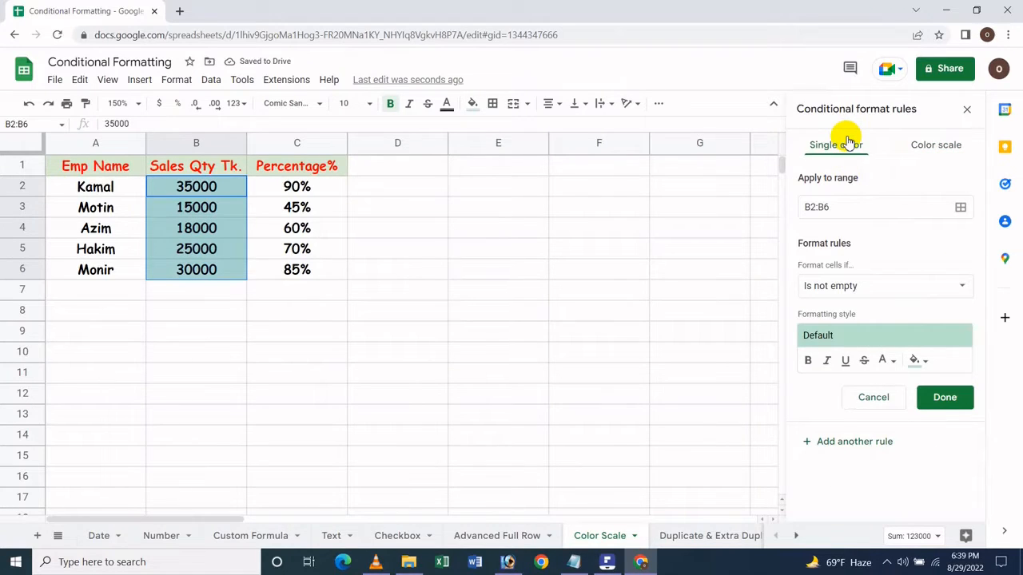
click(821, 292)
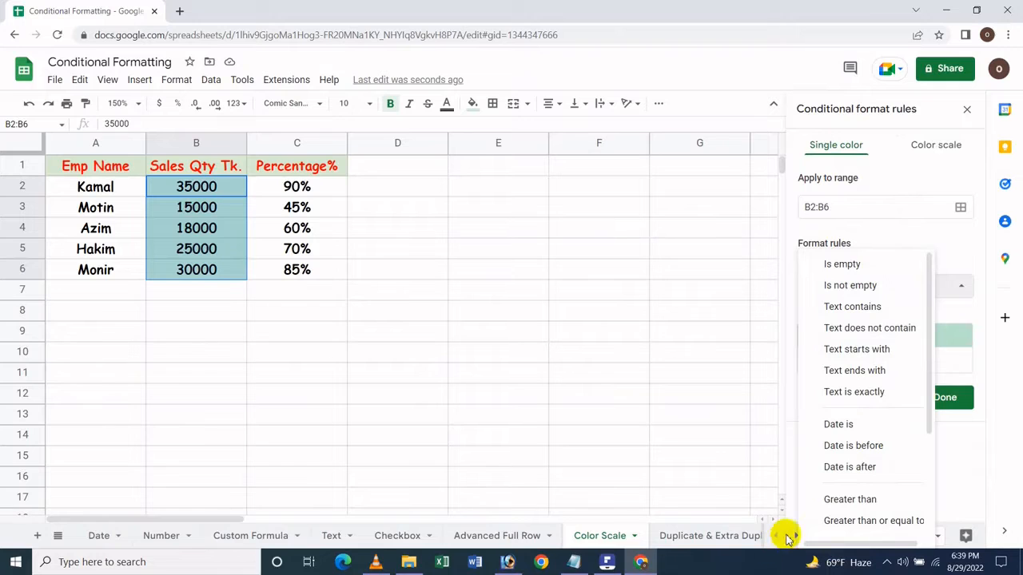
scroll(831, 419, down, 3)
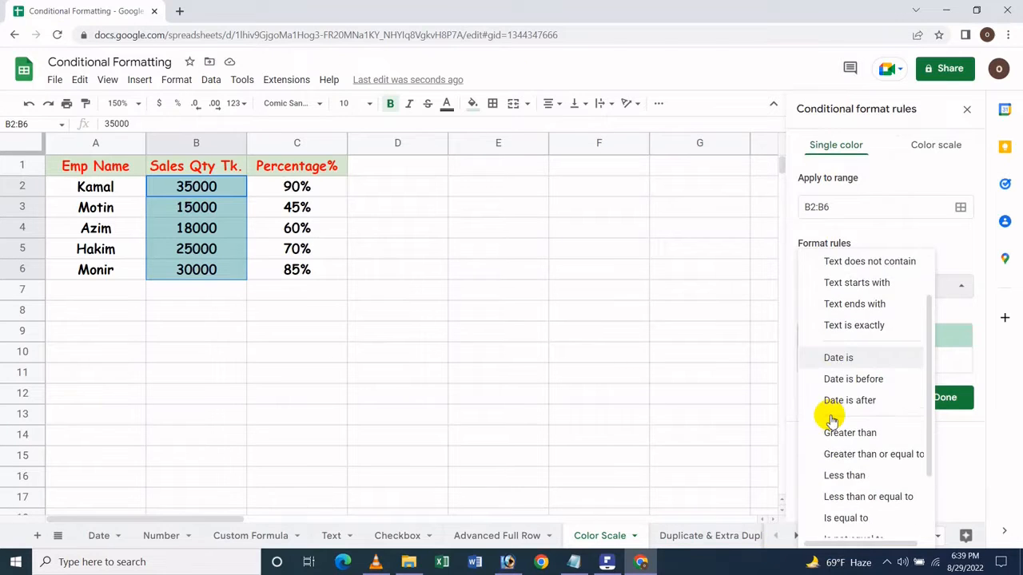
scroll(831, 421, up, 2)
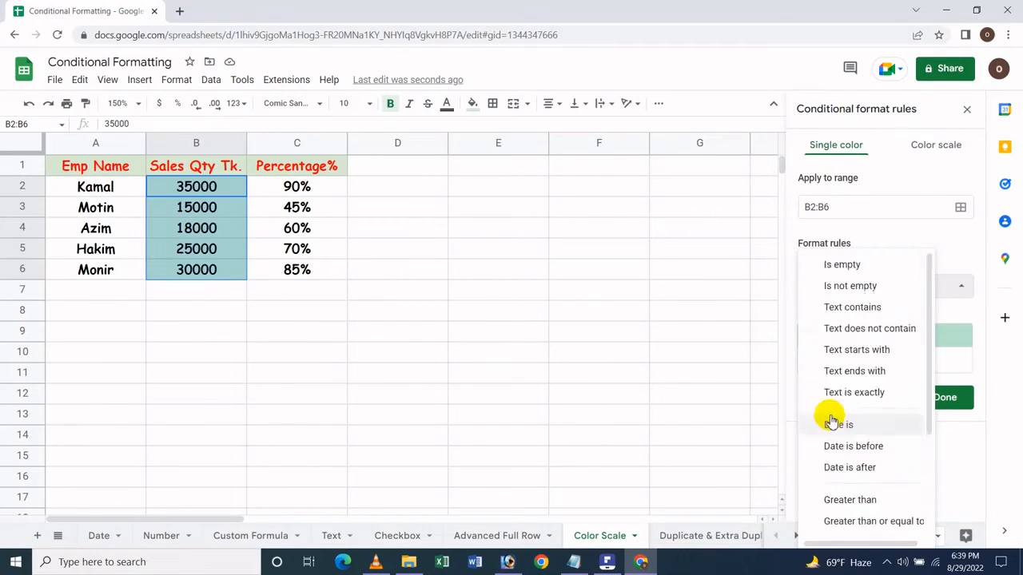
scroll(831, 421, down, 3)
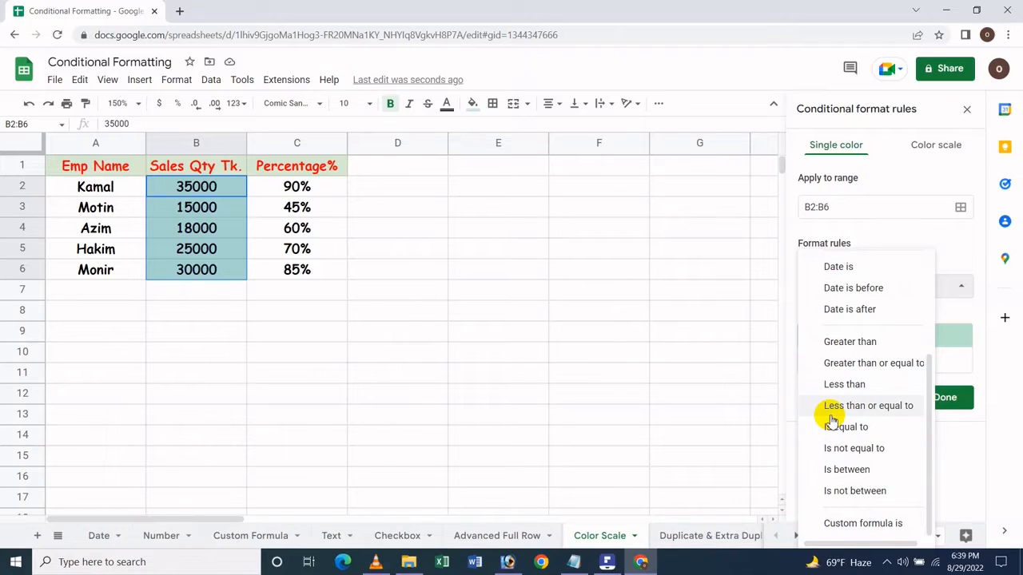
click(920, 149)
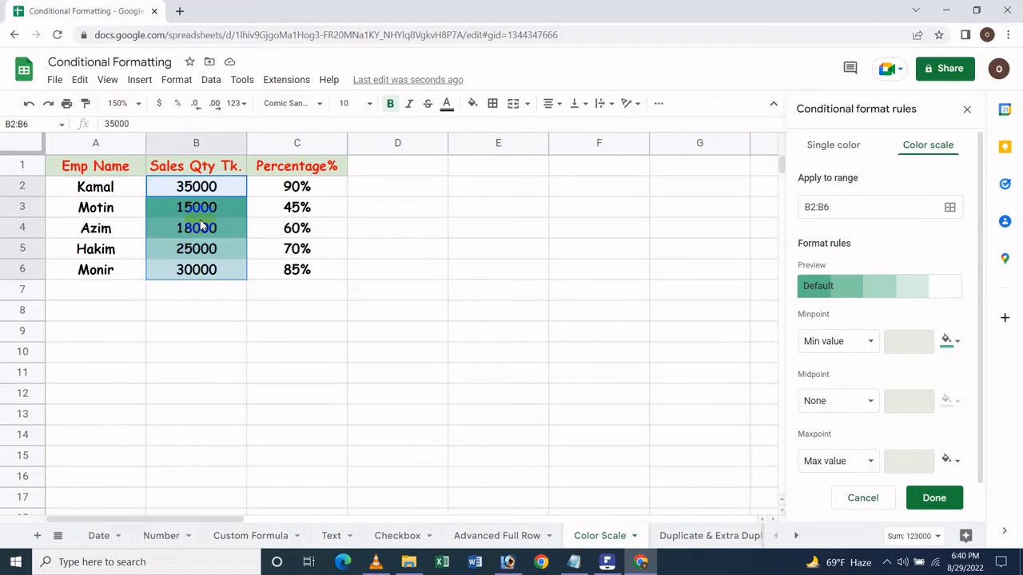
- Try the red to white to green preset on B2:B6, followed by the green to white to red preset
click(840, 292)
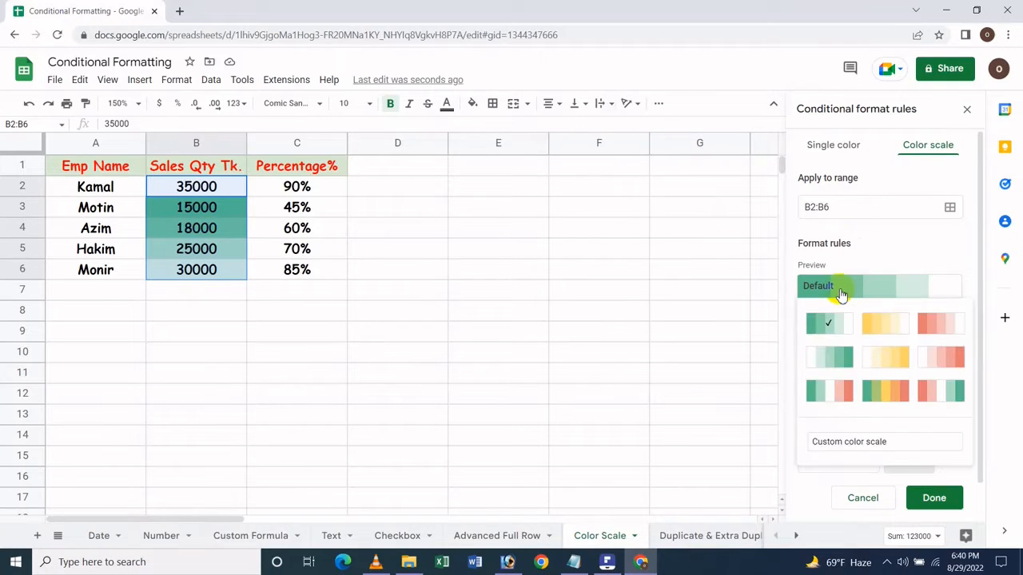
click(885, 128)
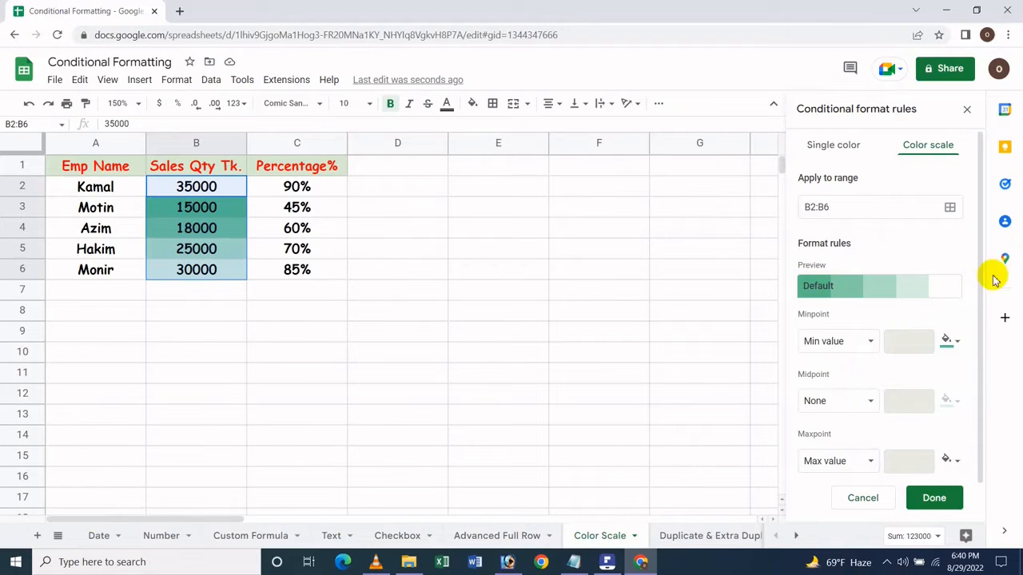
click(874, 285)
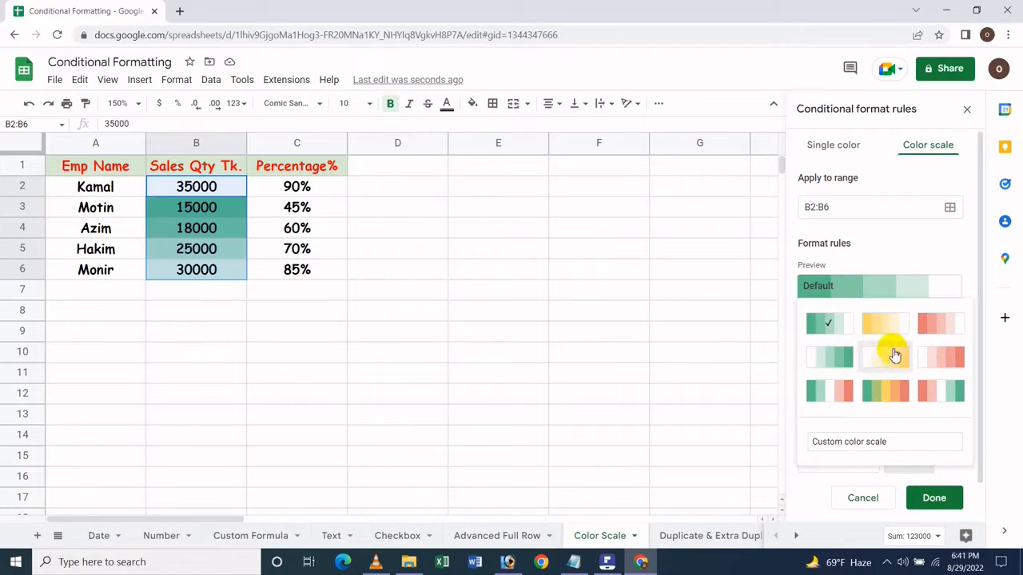
click(943, 392)
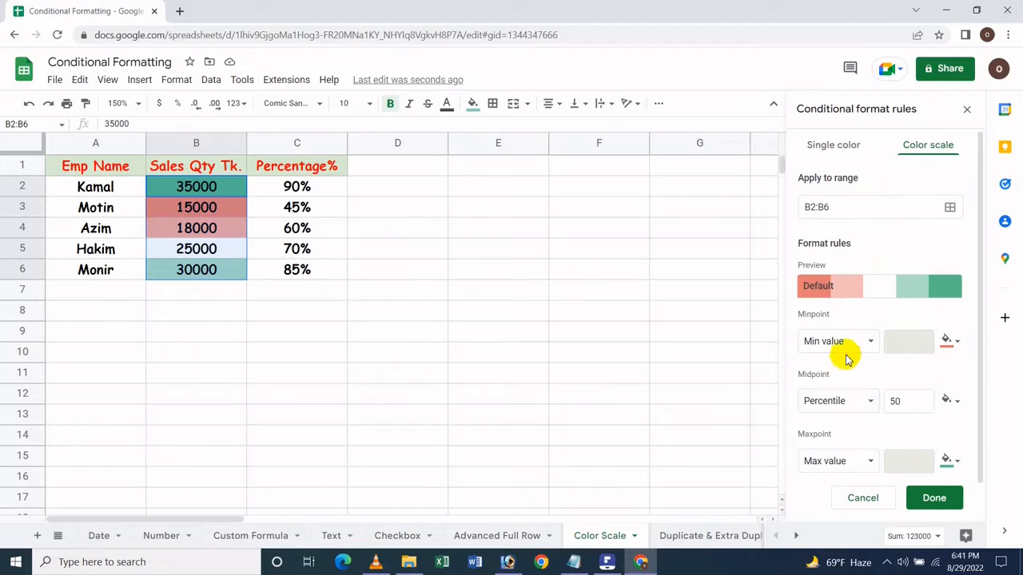
click(852, 288)
click(835, 393)
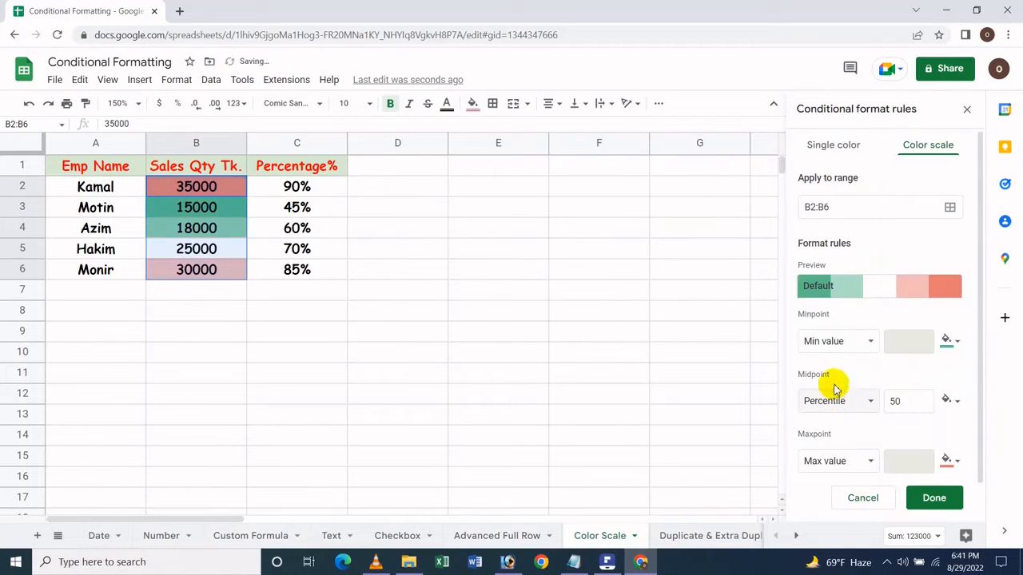
- Apply the green to yellow to red color scale preset to B2:B6
click(868, 289)
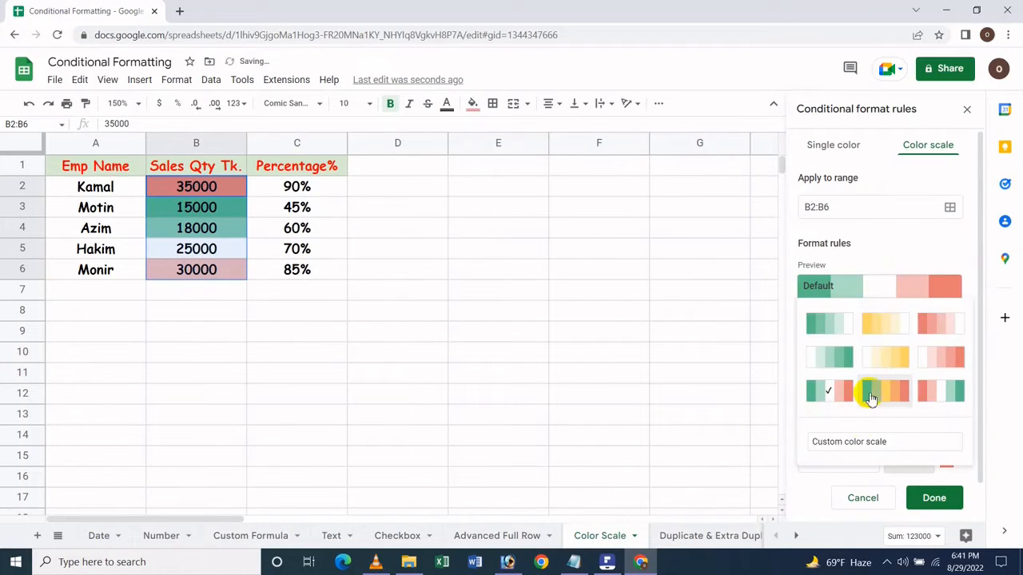
click(871, 395)
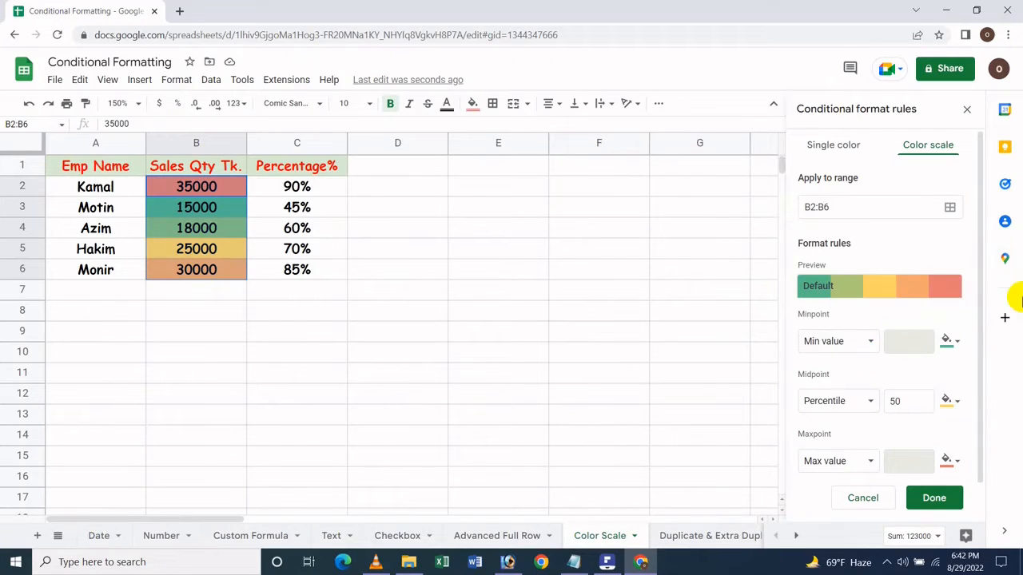
click(948, 341)
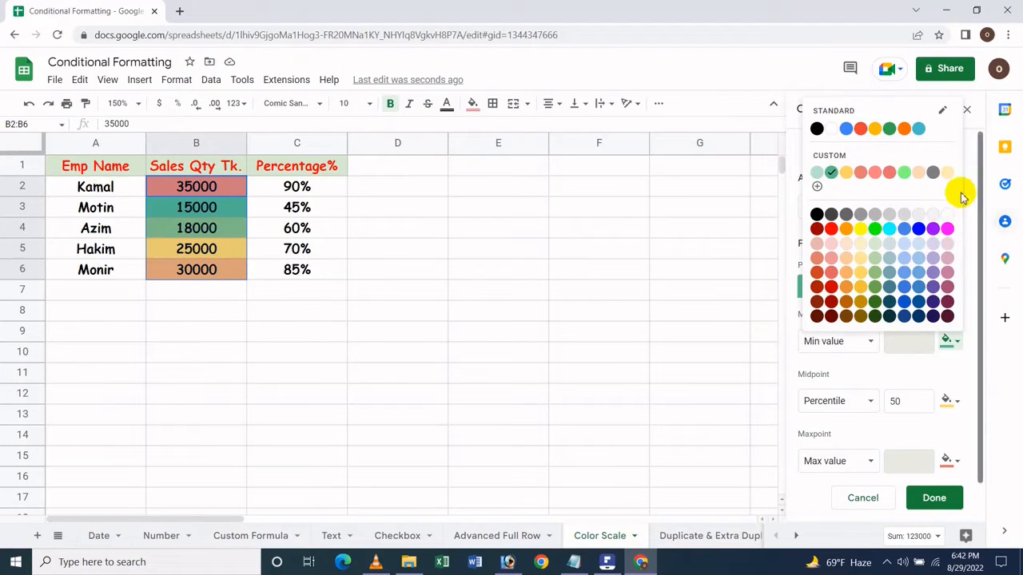
click(969, 114)
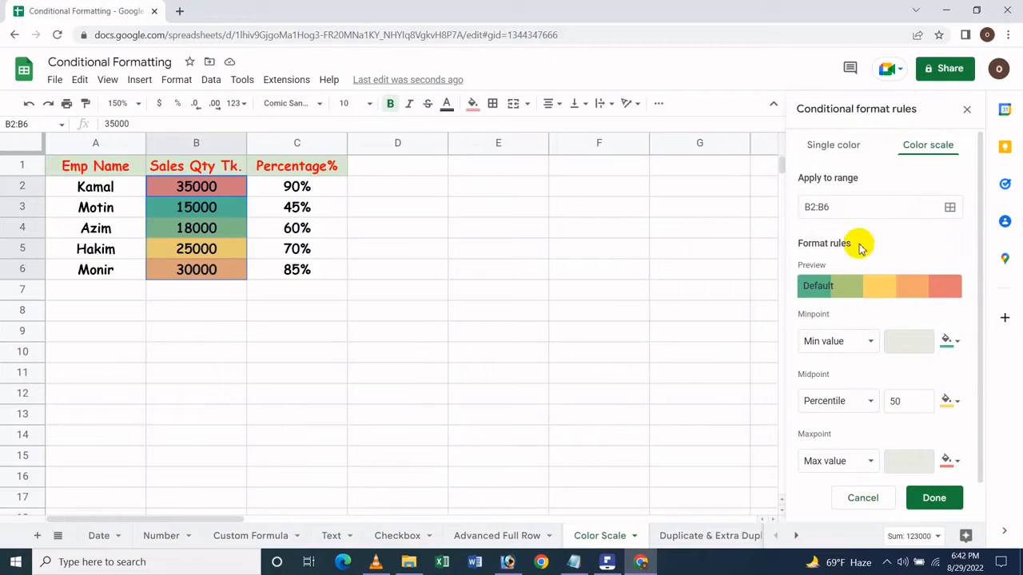
- Choose a custom color scale and set the minpoint color to the custom yellow
click(846, 297)
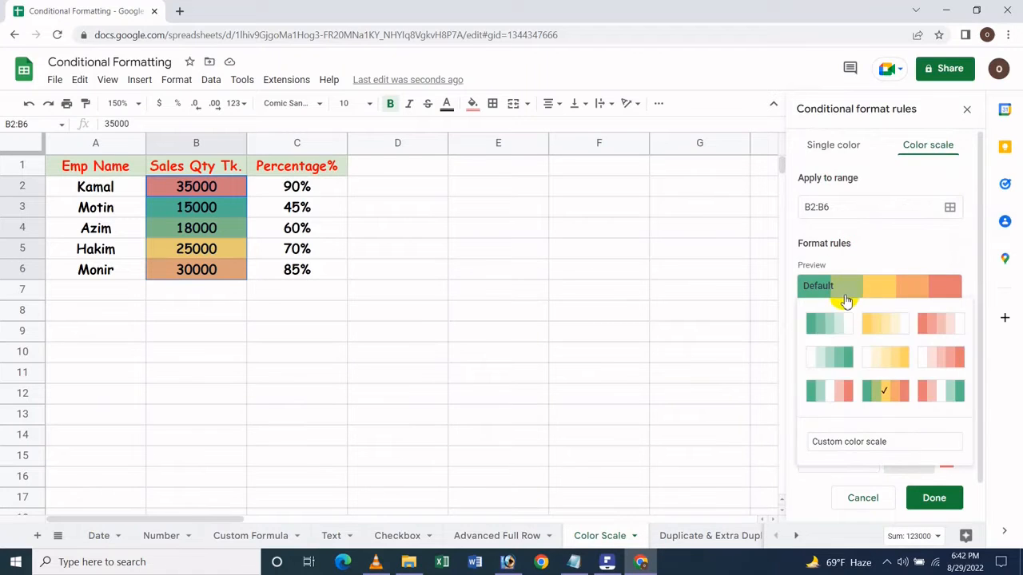
click(839, 442)
click(949, 342)
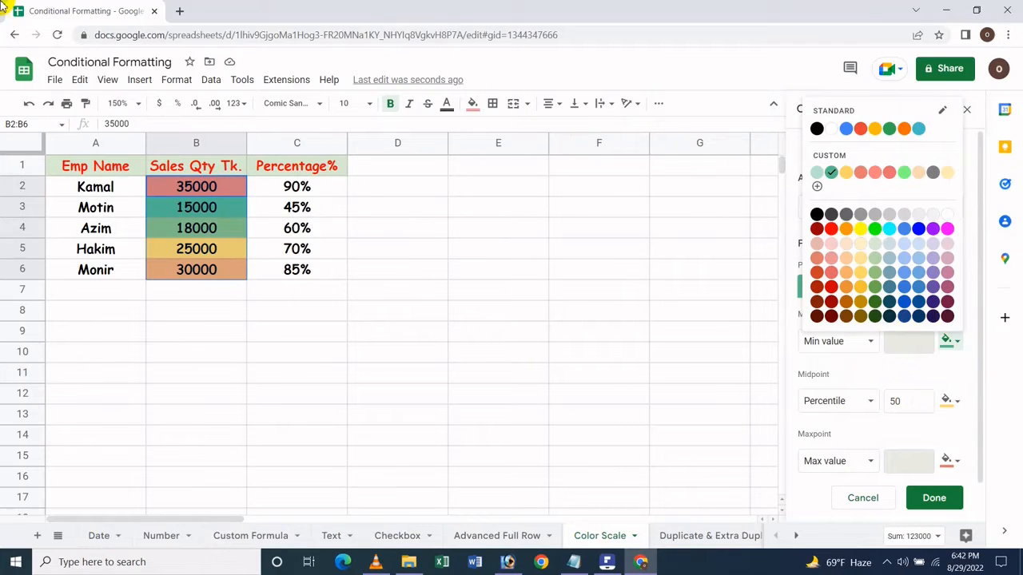
click(844, 172)
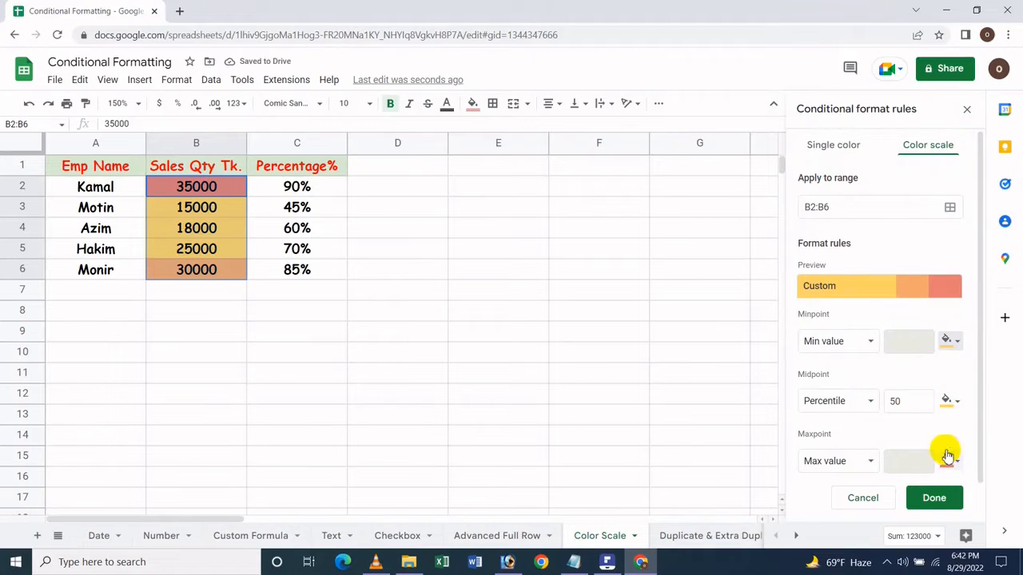
- Set the color scale's midpoint to None and its maxpoint color to the custom light red
click(861, 402)
click(849, 325)
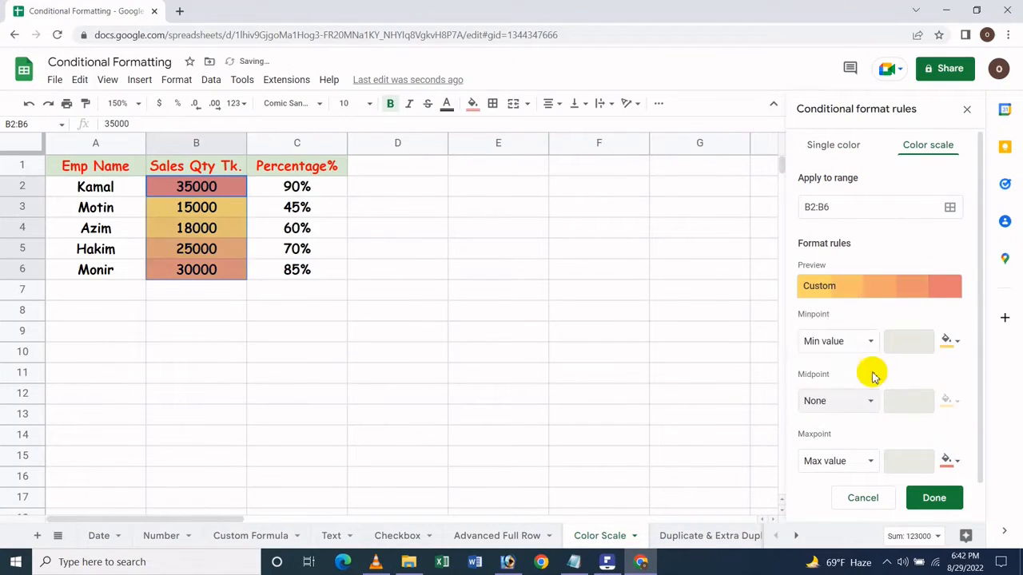
click(946, 461)
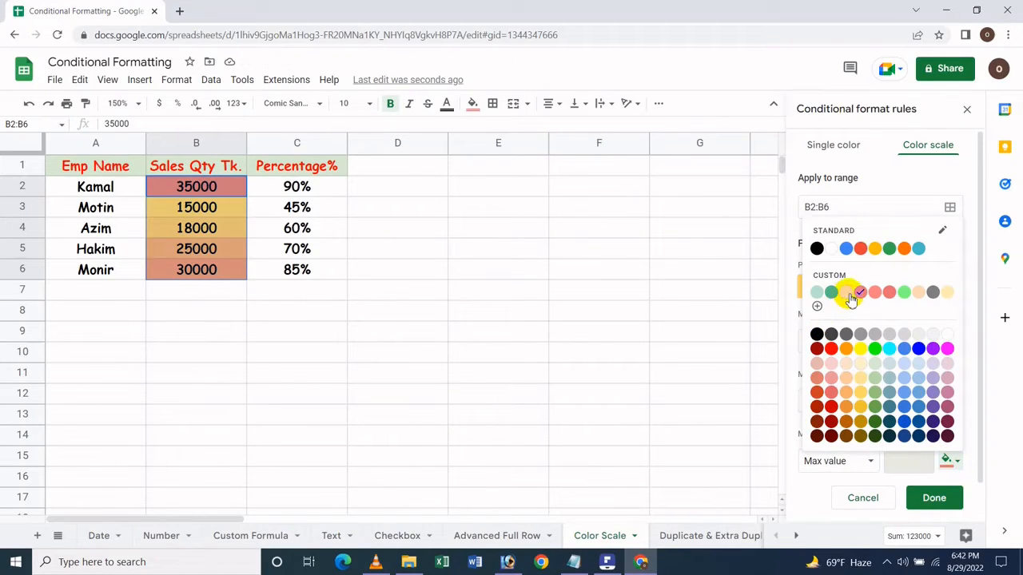
click(875, 293)
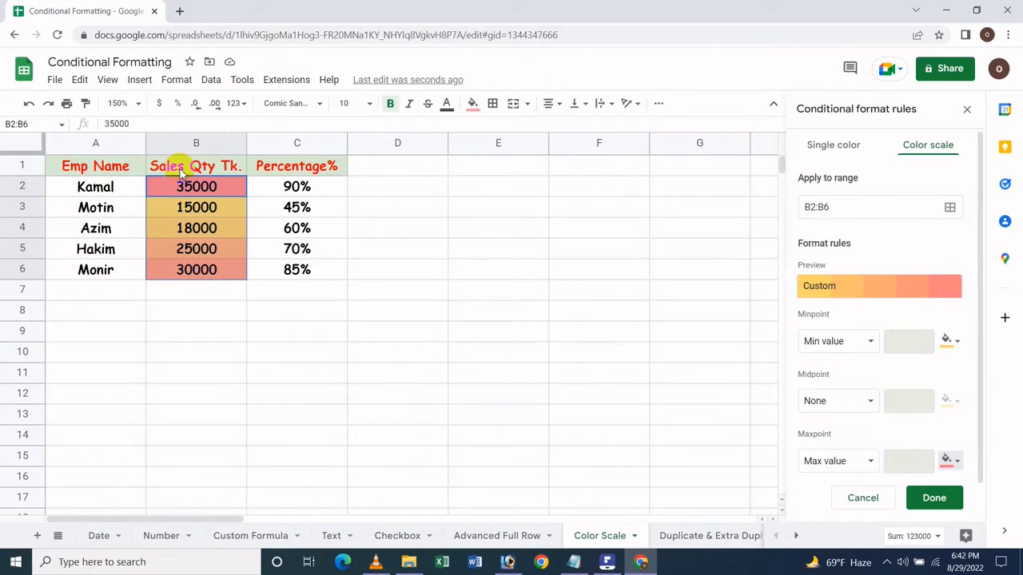
click(866, 342)
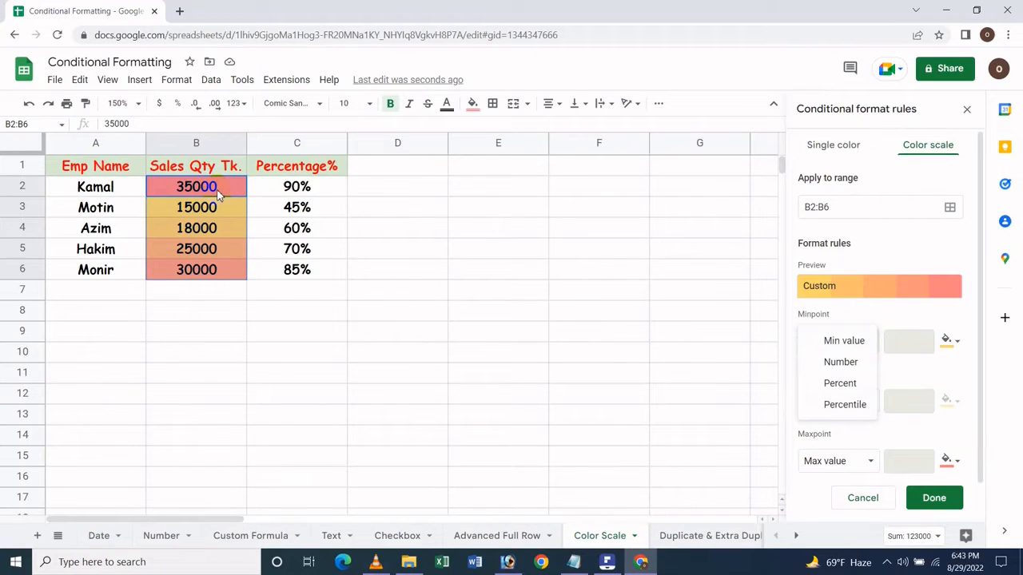
click(887, 116)
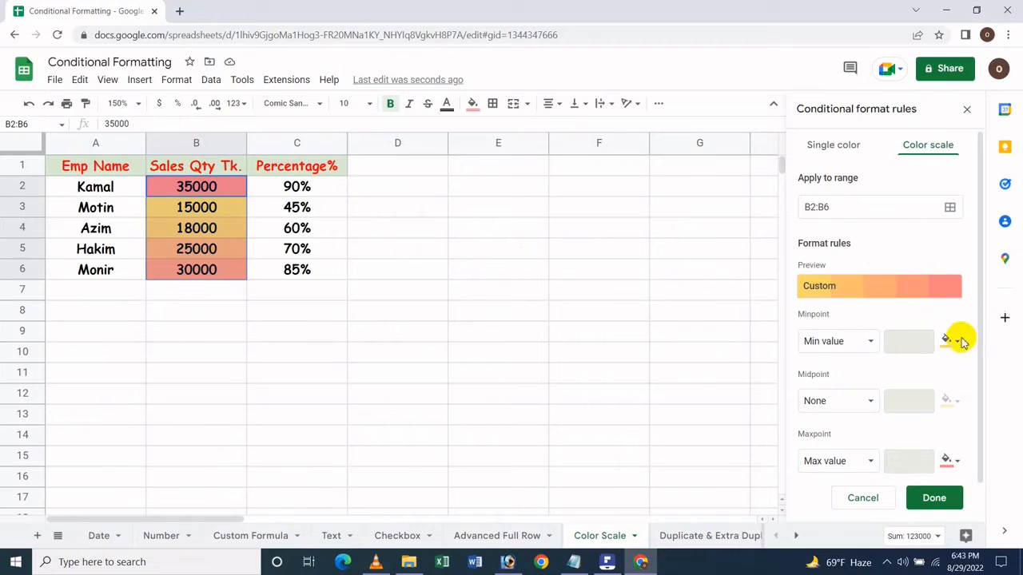
- Set the color scale's minpoint to the number 15000 and its color to the custom light green
click(833, 344)
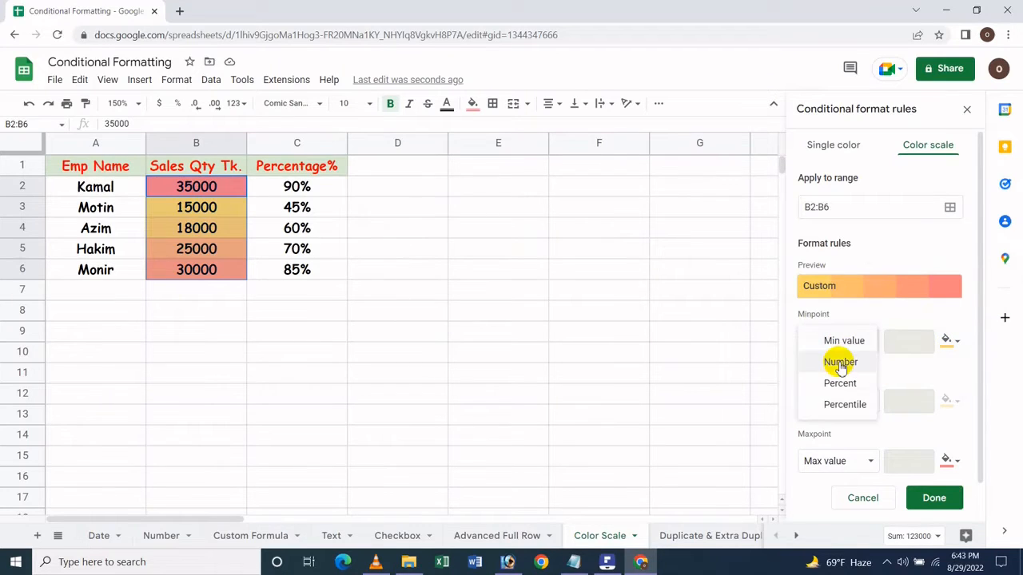
click(839, 364)
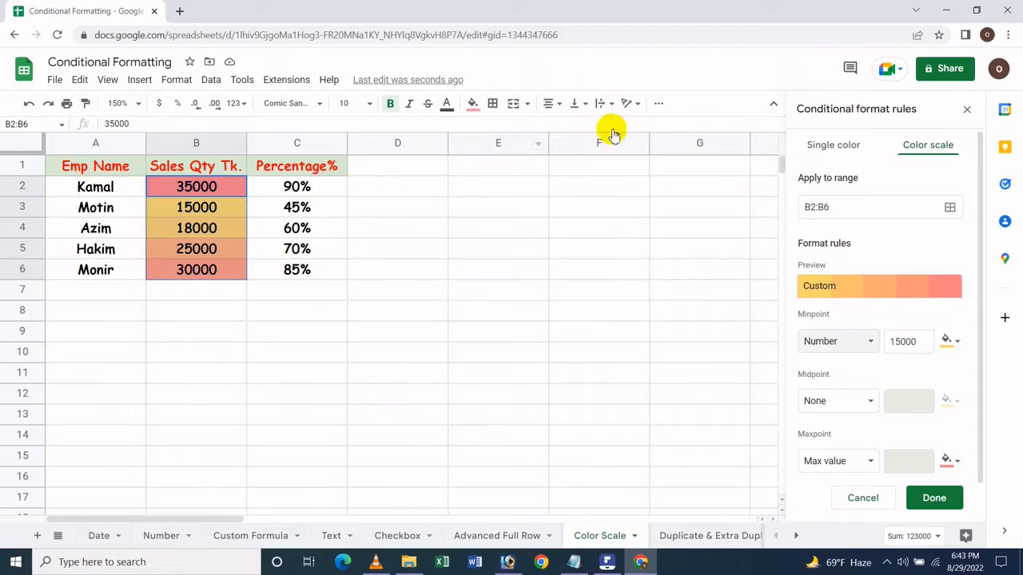
click(827, 341)
click(858, 120)
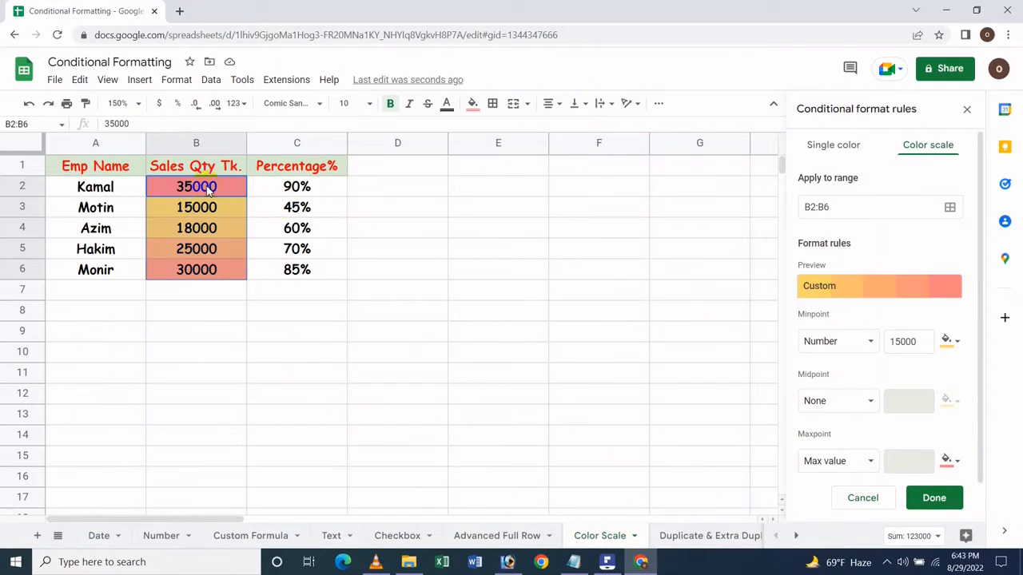
click(949, 341)
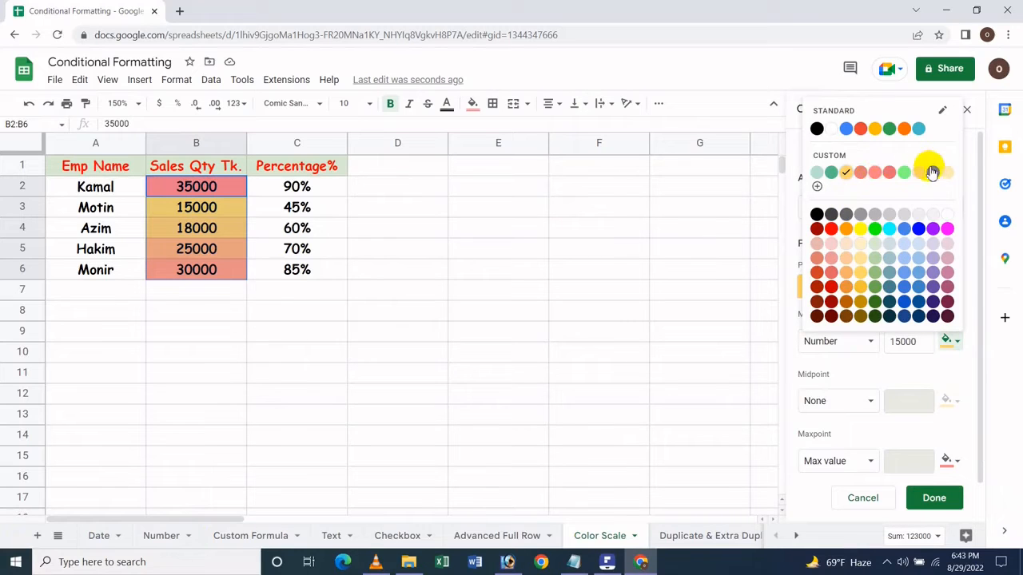
click(903, 173)
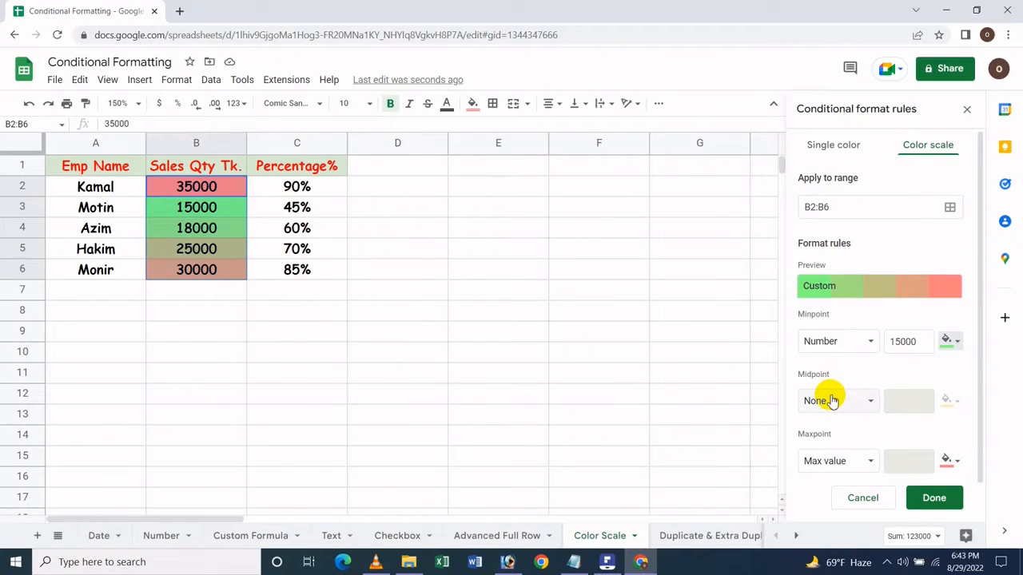
- Set the color scale's midpoint to the number 25000 and its color to red
click(831, 400)
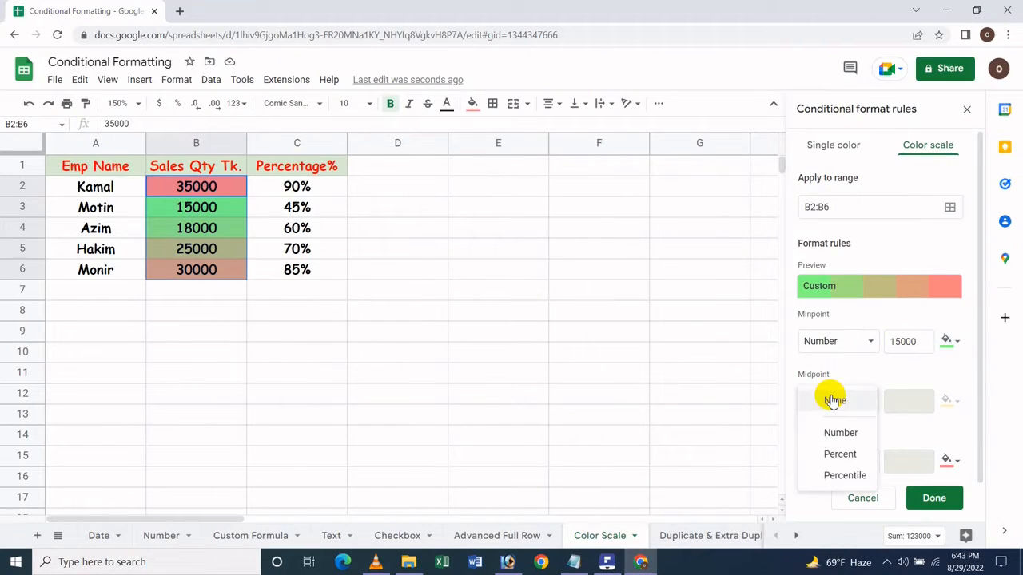
click(843, 436)
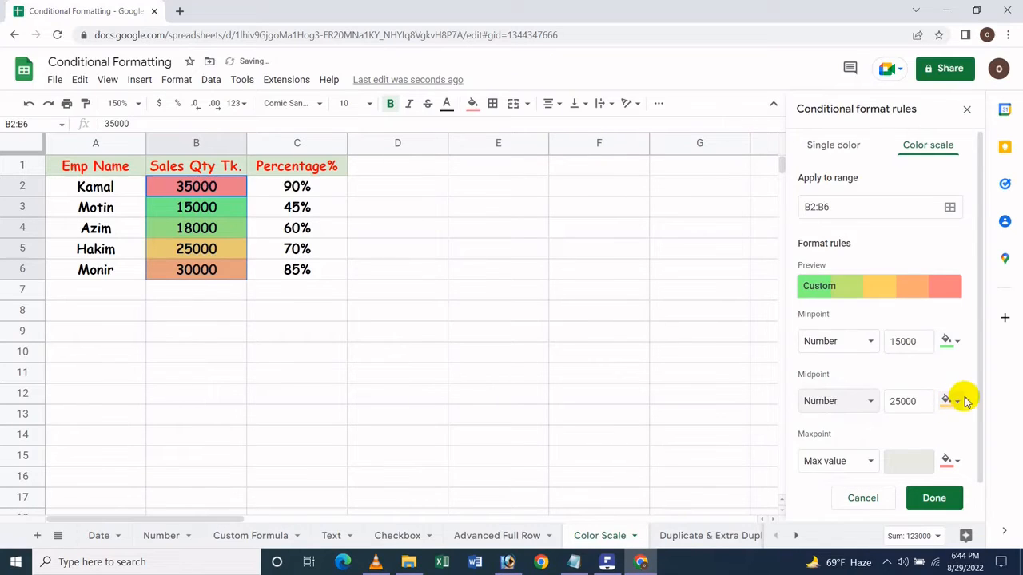
click(956, 401)
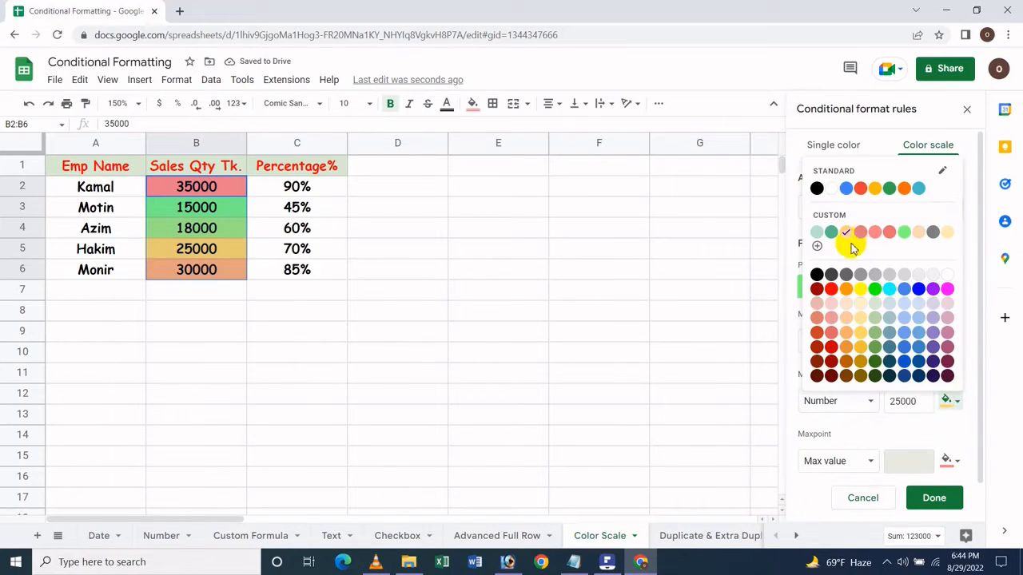
click(833, 291)
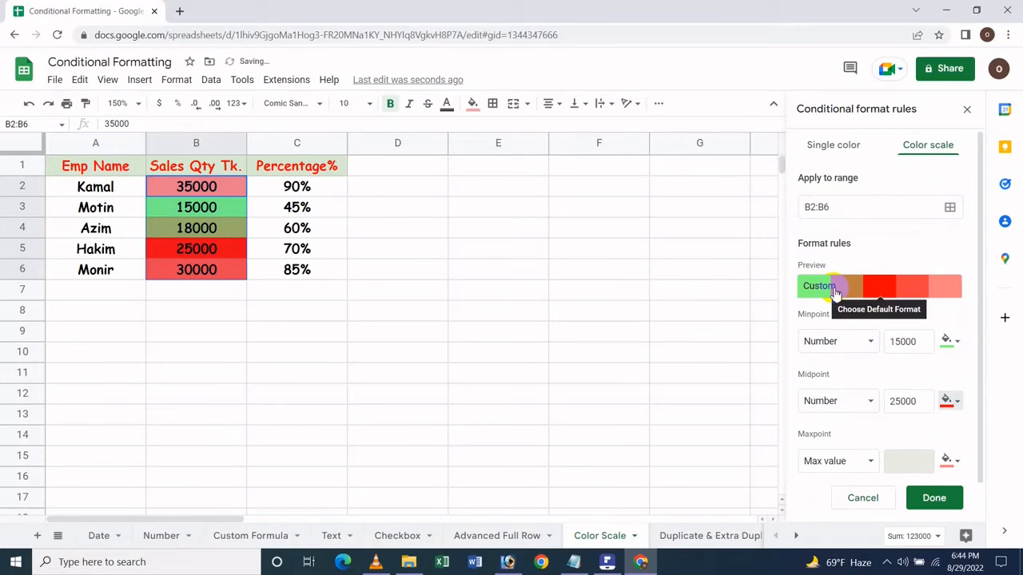
- Set the maxpoint to the number 35000 in blue and change the minpoint color to yellow
click(865, 464)
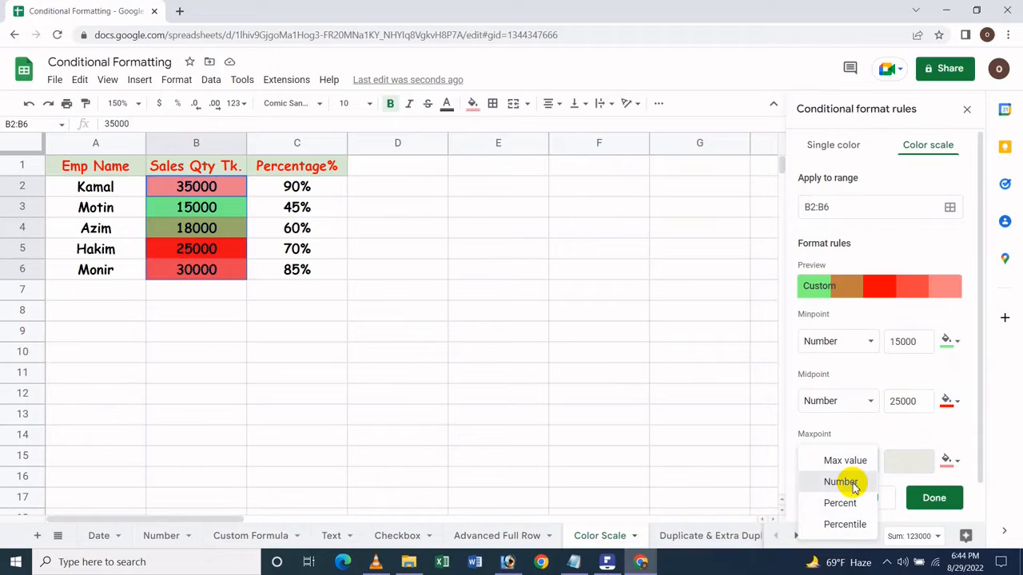
click(843, 482)
click(946, 461)
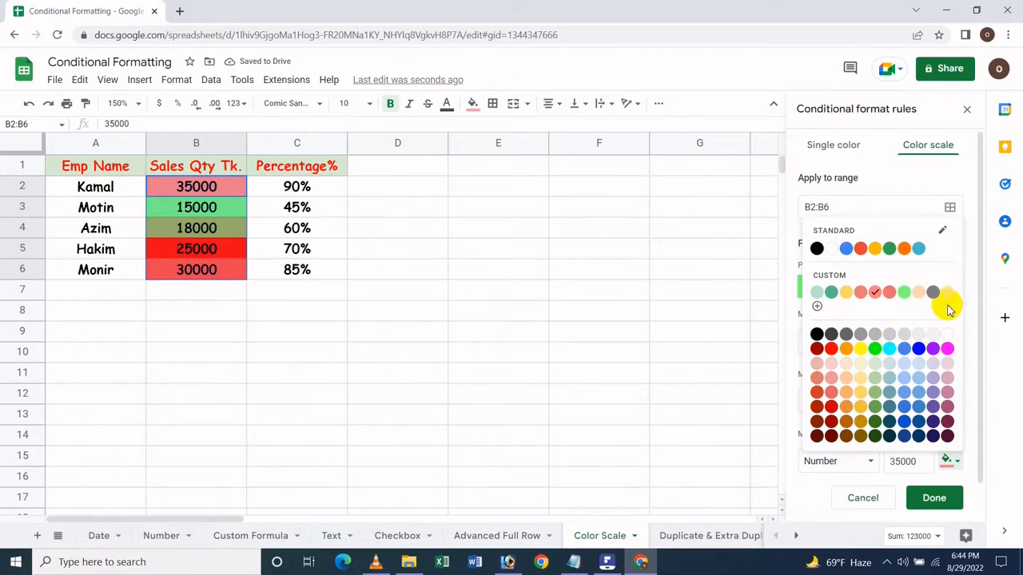
click(918, 348)
click(953, 350)
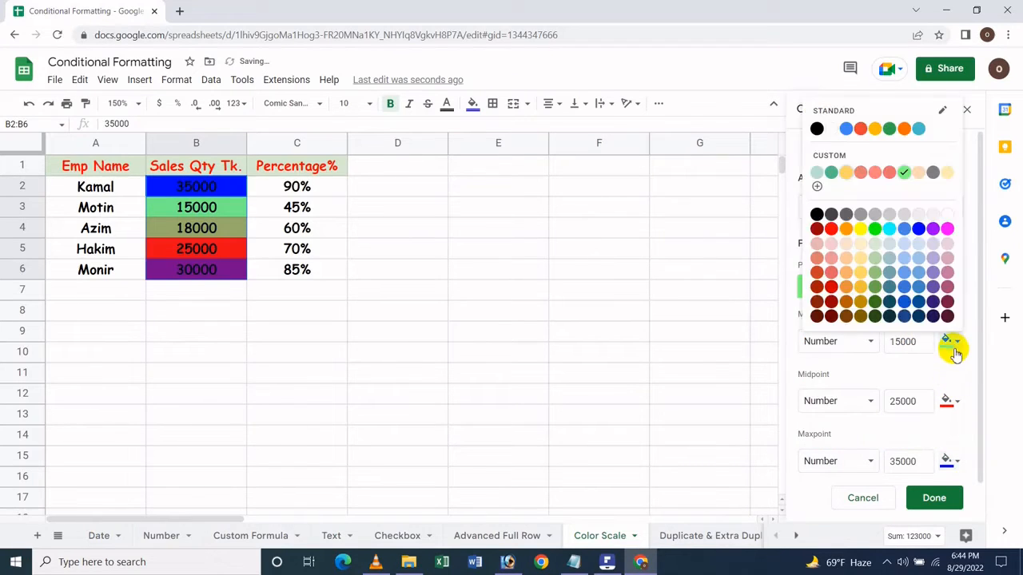
click(860, 229)
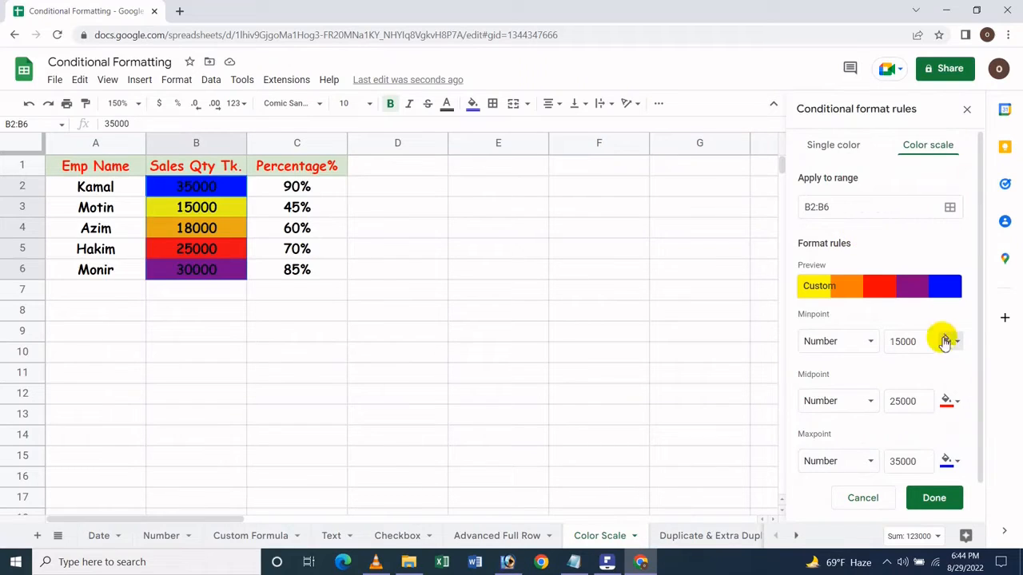
- Review the value types and numbers of the color scale's minpoint, midpoint and maxpoint
click(865, 341)
click(890, 341)
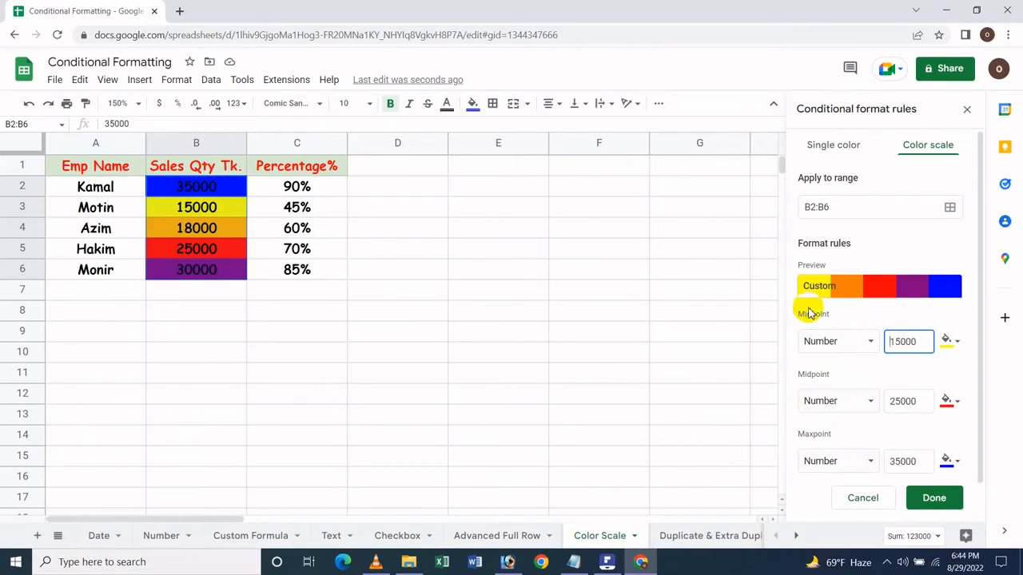
click(911, 340)
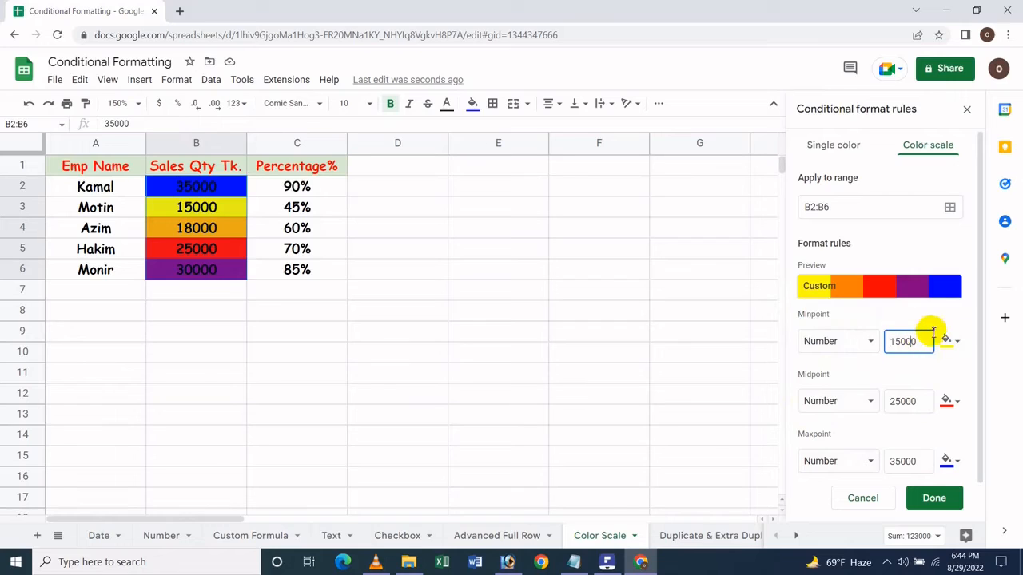
click(920, 403)
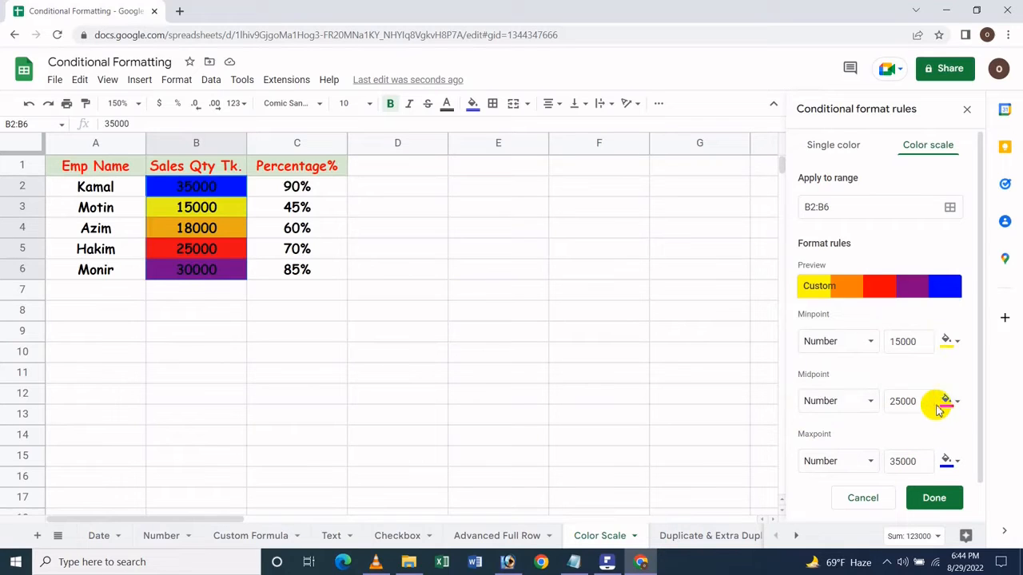
click(902, 397)
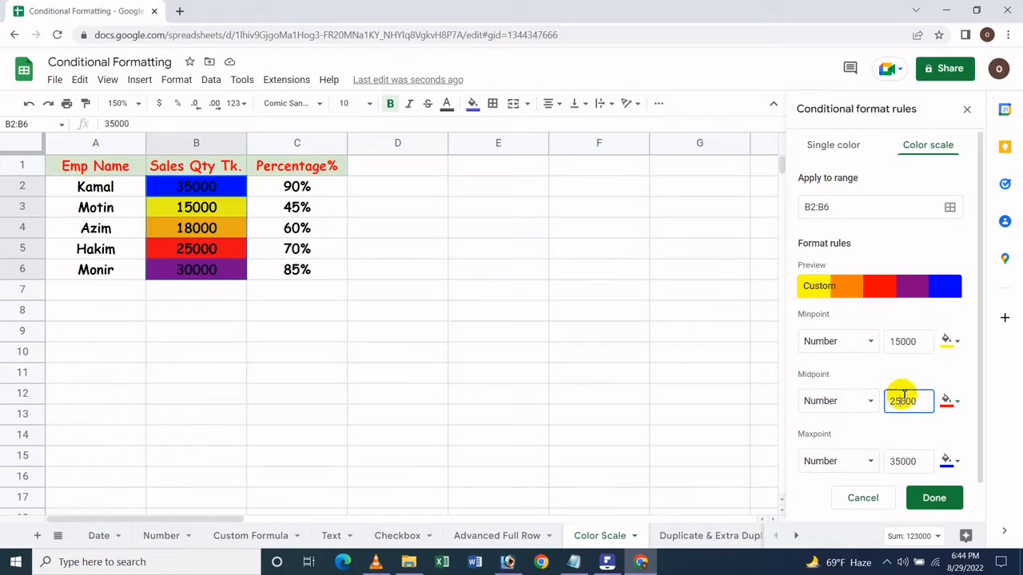
click(901, 461)
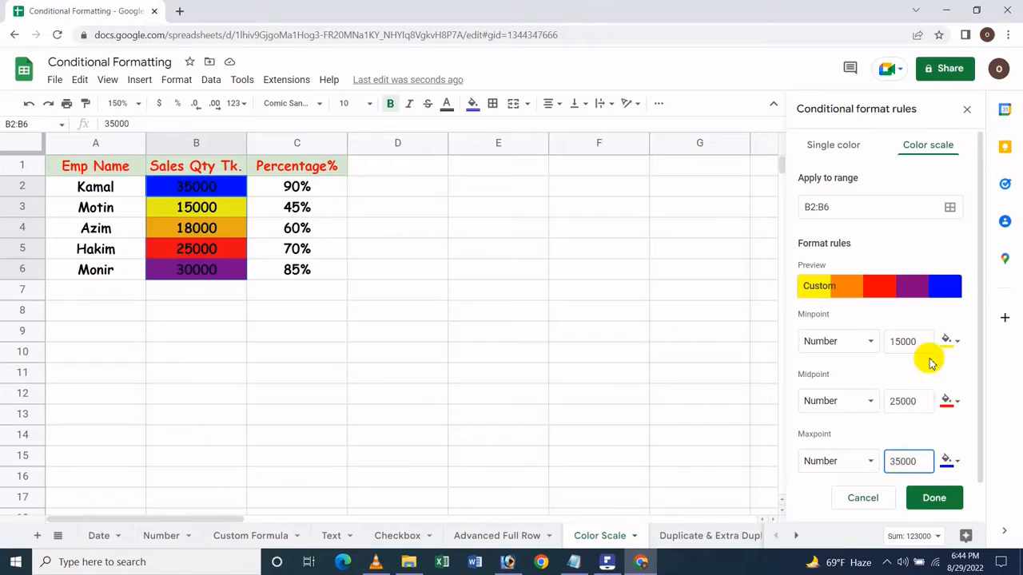
click(871, 344)
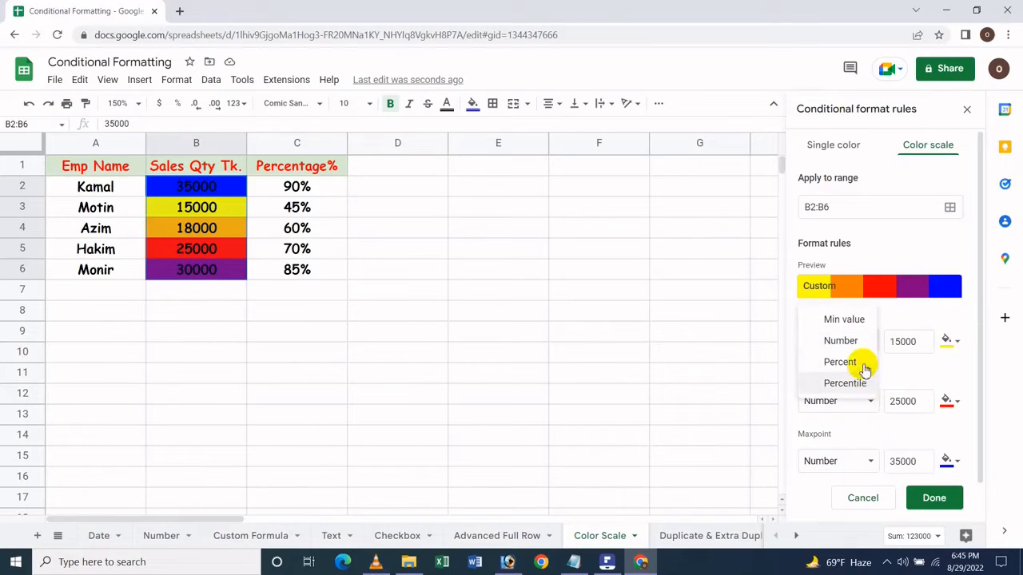
click(885, 133)
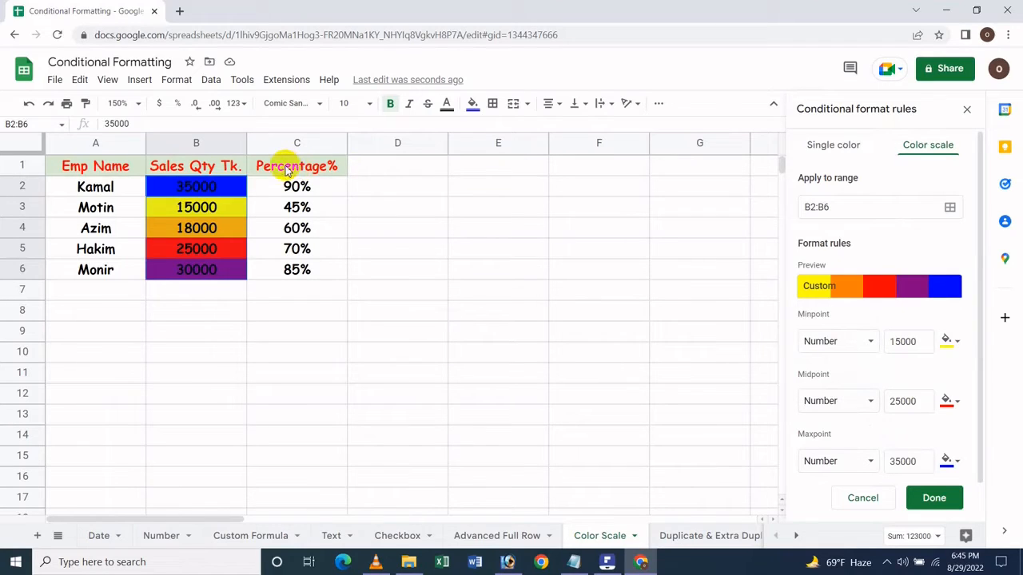
- Save the custom color scale rule for B2:B6 and delete the first of the two duplicate rules
click(931, 499)
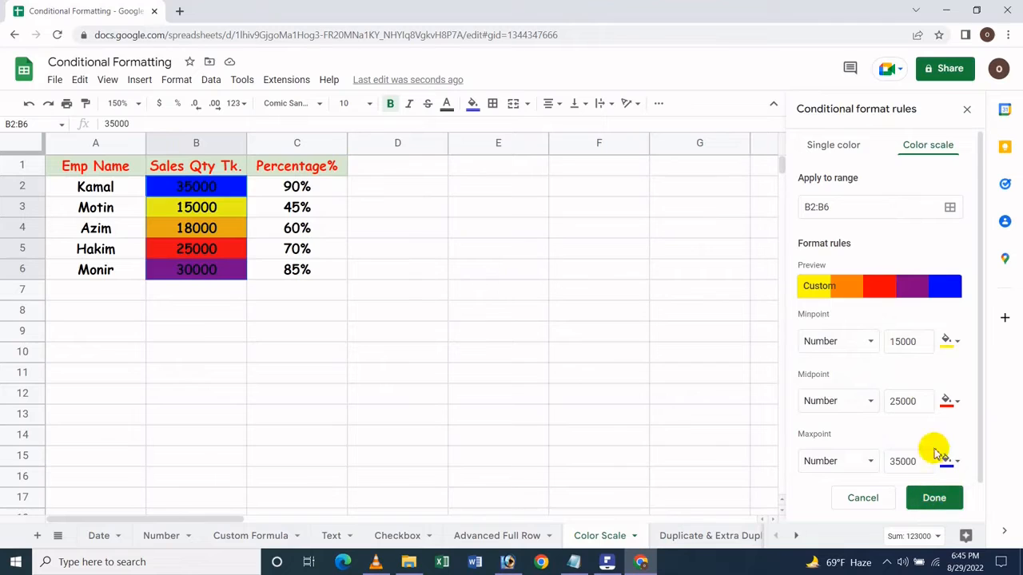
scroll(919, 439, down, 1)
scroll(870, 479, up, 1)
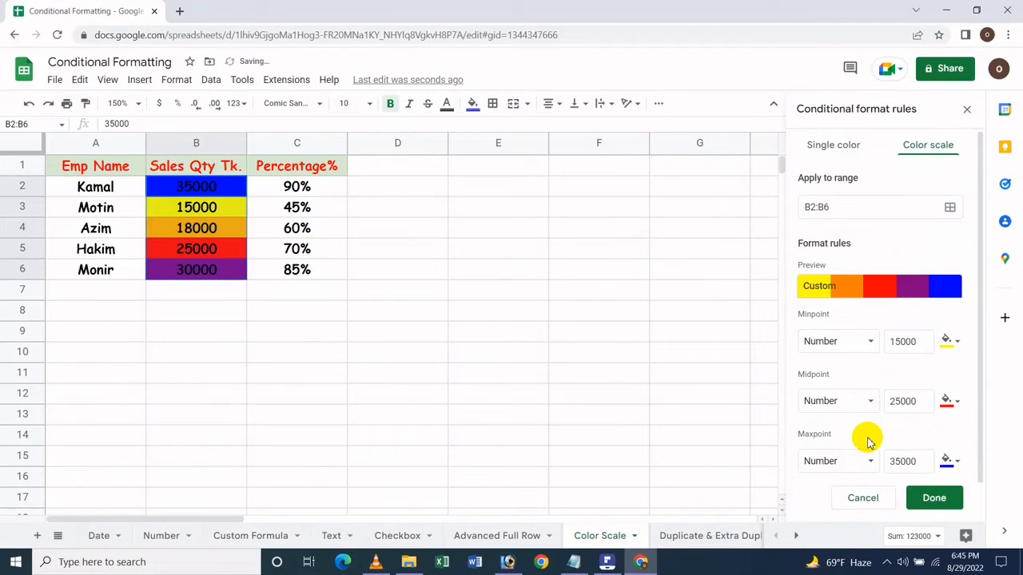
scroll(869, 442, down, 1)
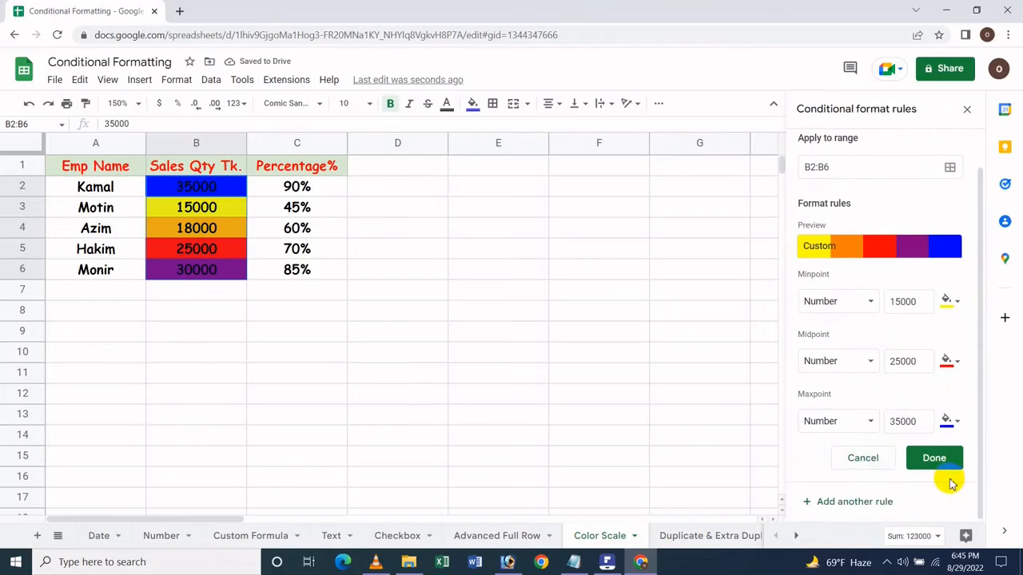
scroll(918, 450, up, 1)
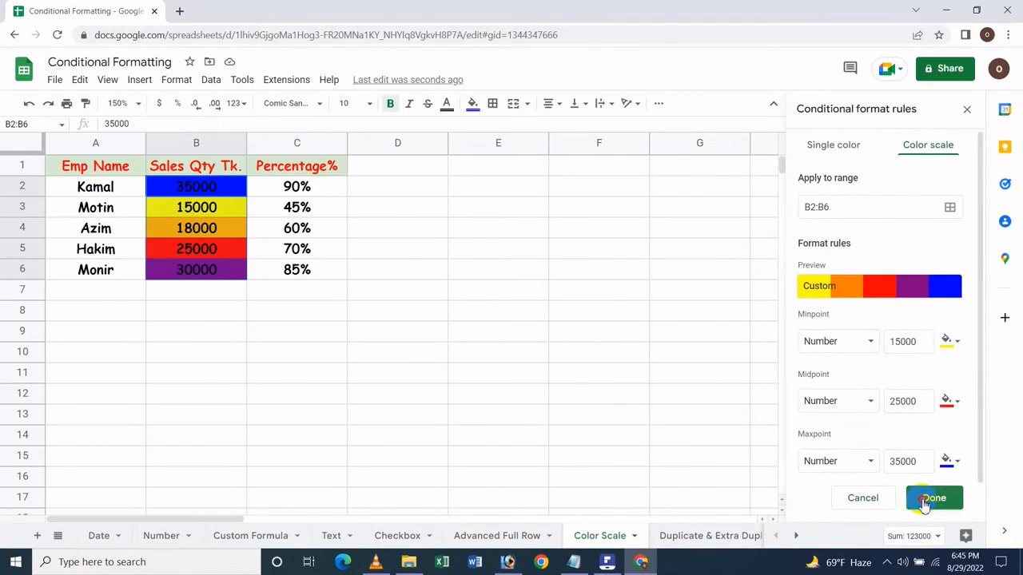
click(924, 497)
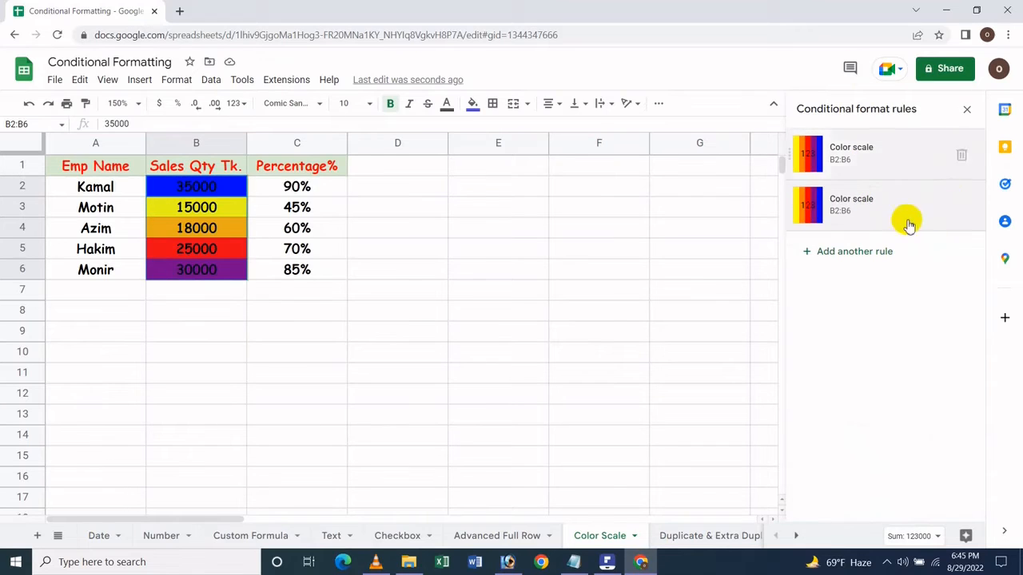
click(963, 155)
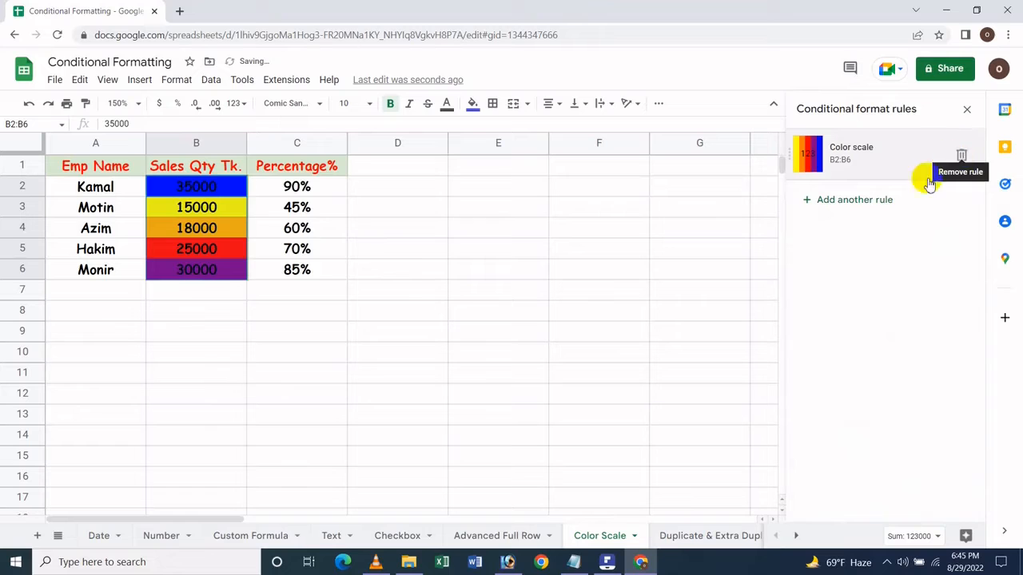
click(865, 202)
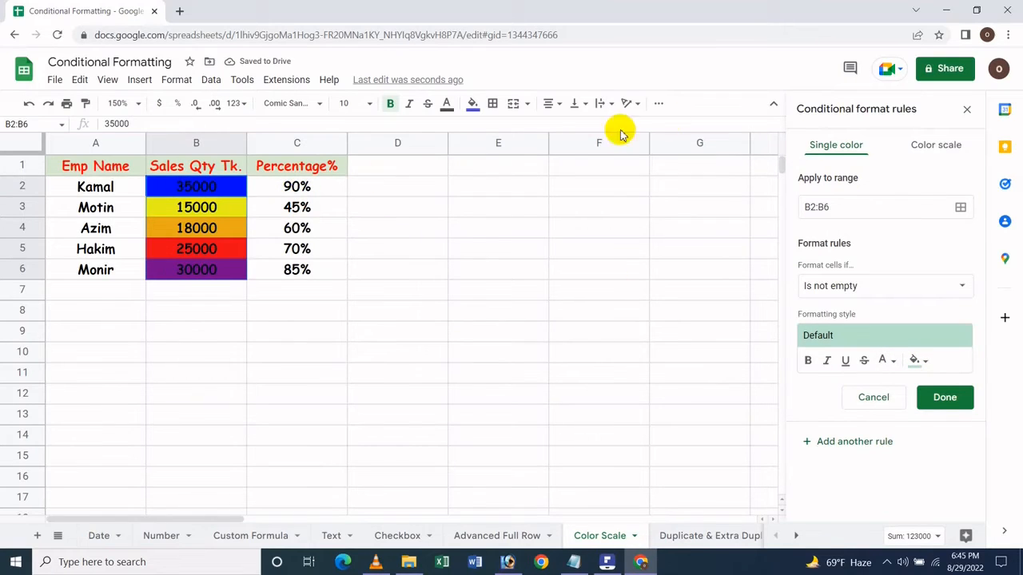
click(486, 248)
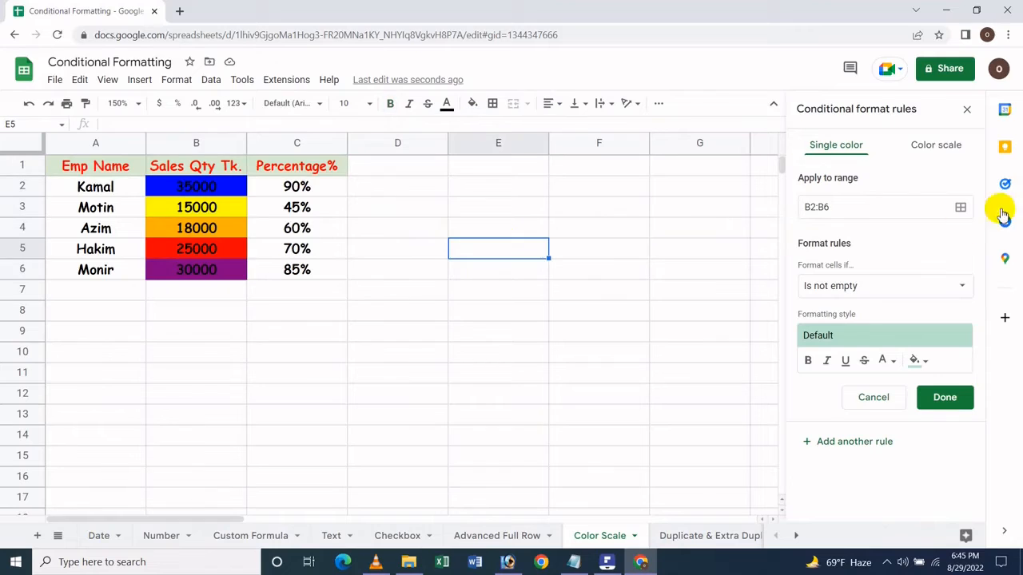
click(959, 210)
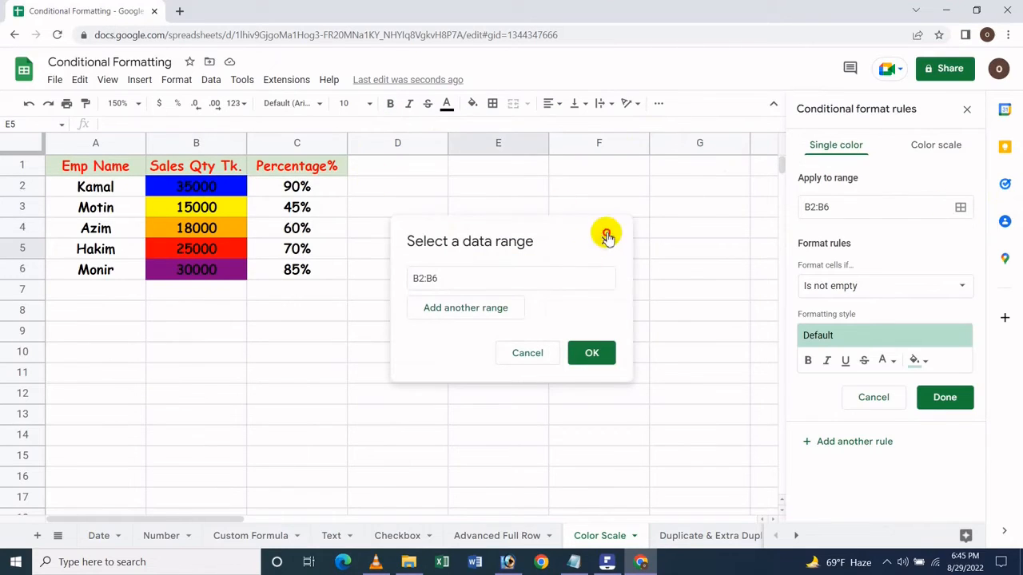
click(604, 240)
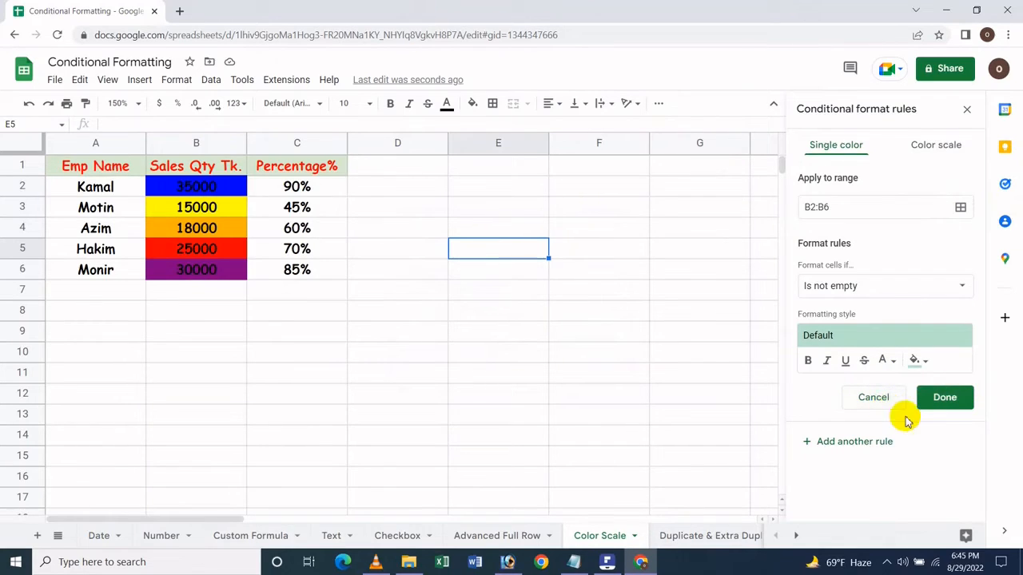
click(934, 402)
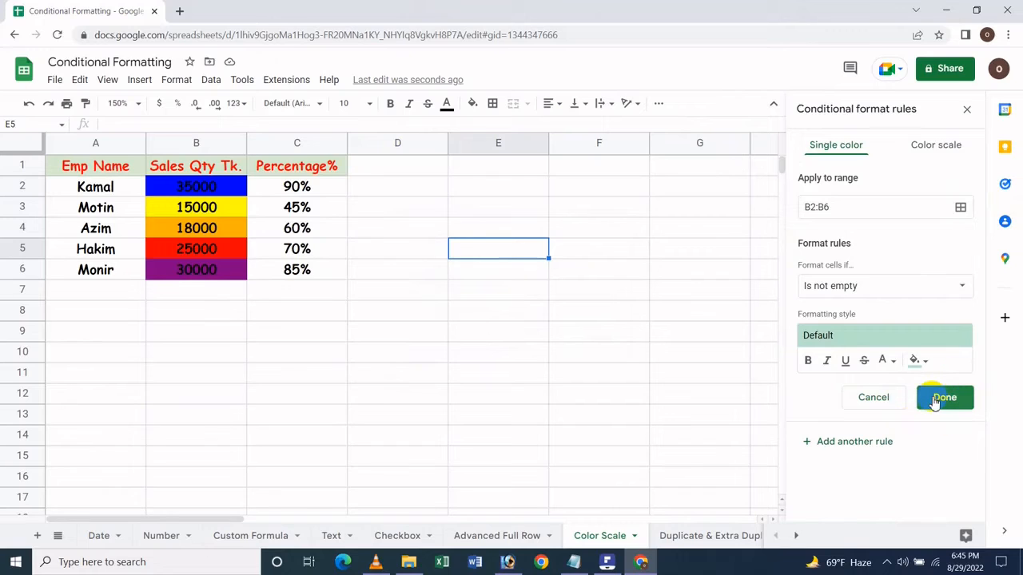
click(874, 398)
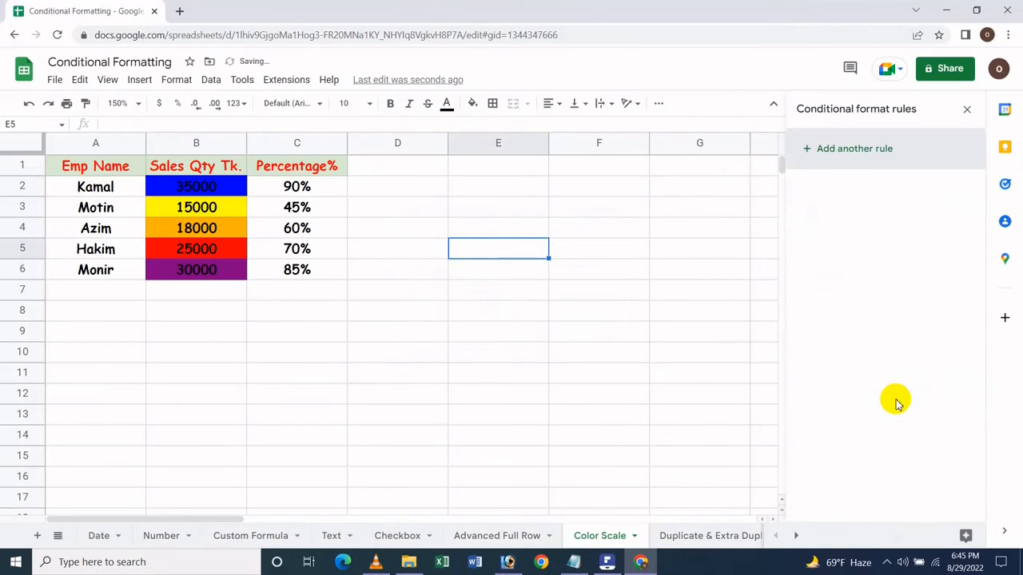
- Select B4, open its color scale rule to review the point settings, and leave the rule editor
click(187, 226)
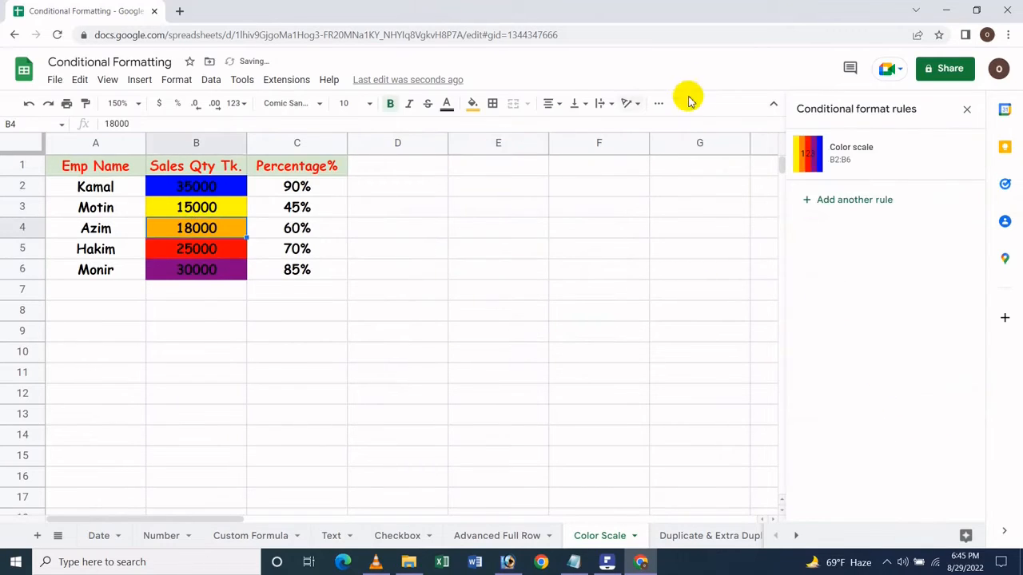
click(806, 159)
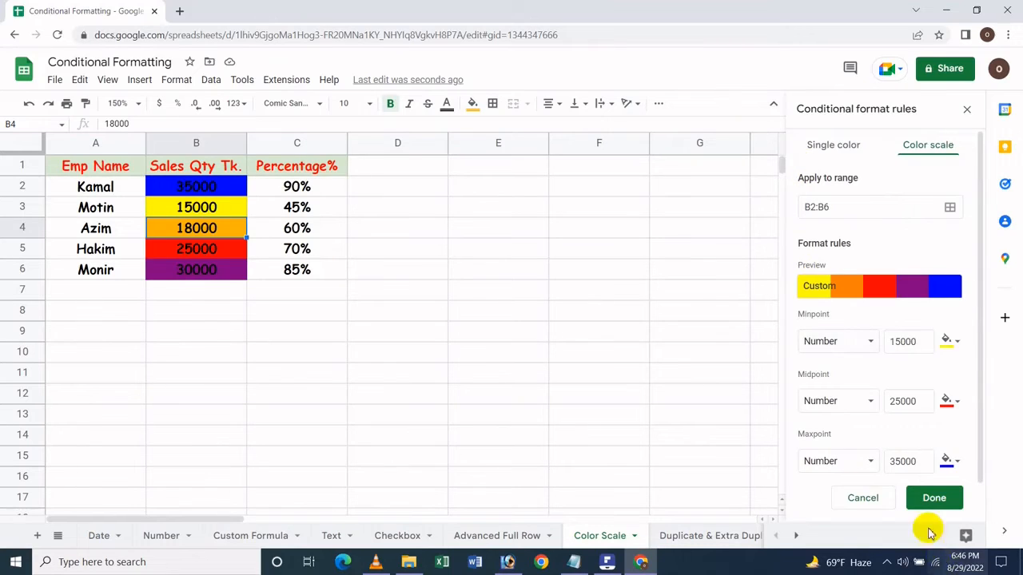
click(881, 498)
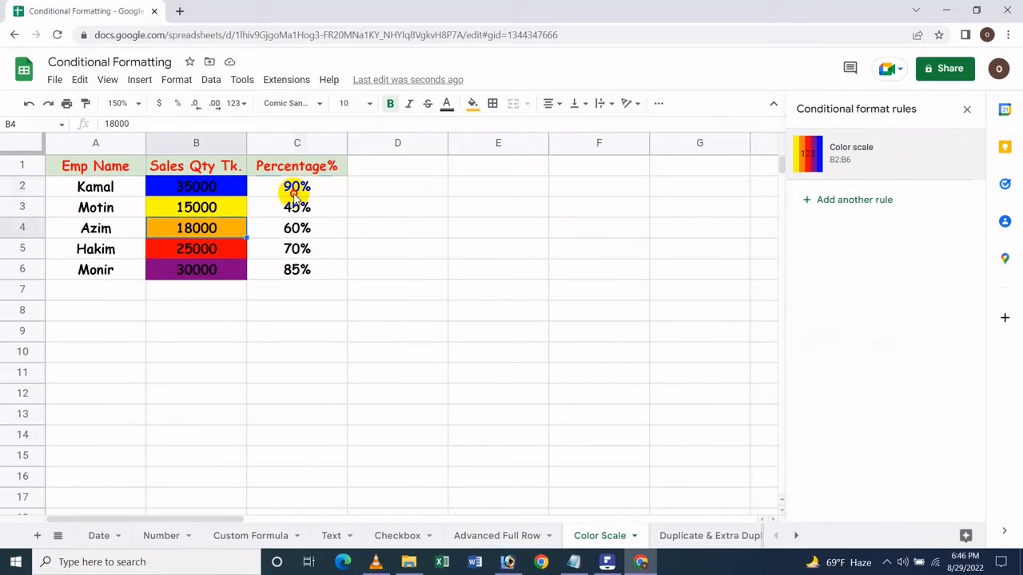
- Add a color scale conditional formatting rule for the percentages in C2:C6, keeping the default preset
drag(294, 194, 284, 269)
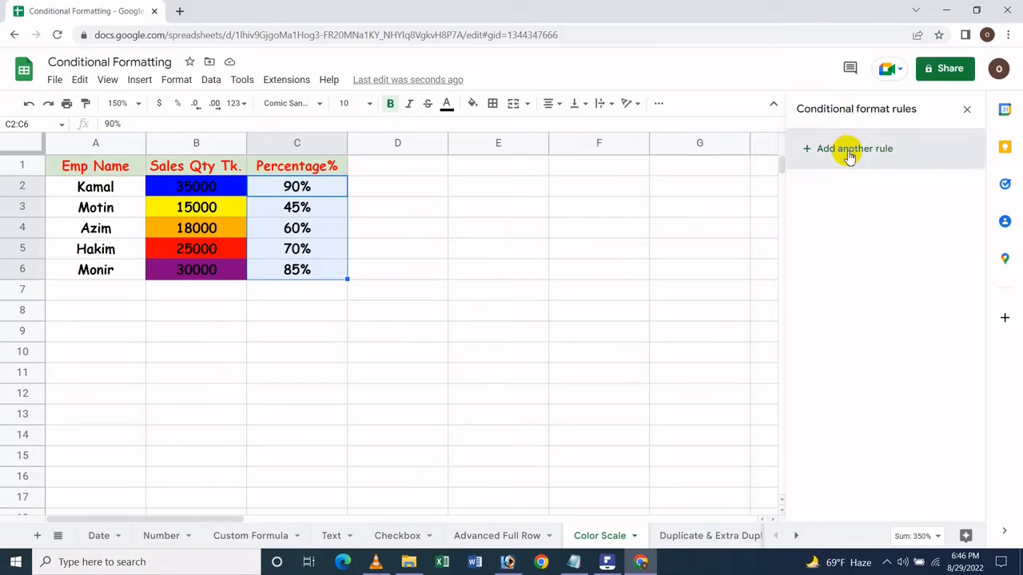
click(849, 152)
click(950, 152)
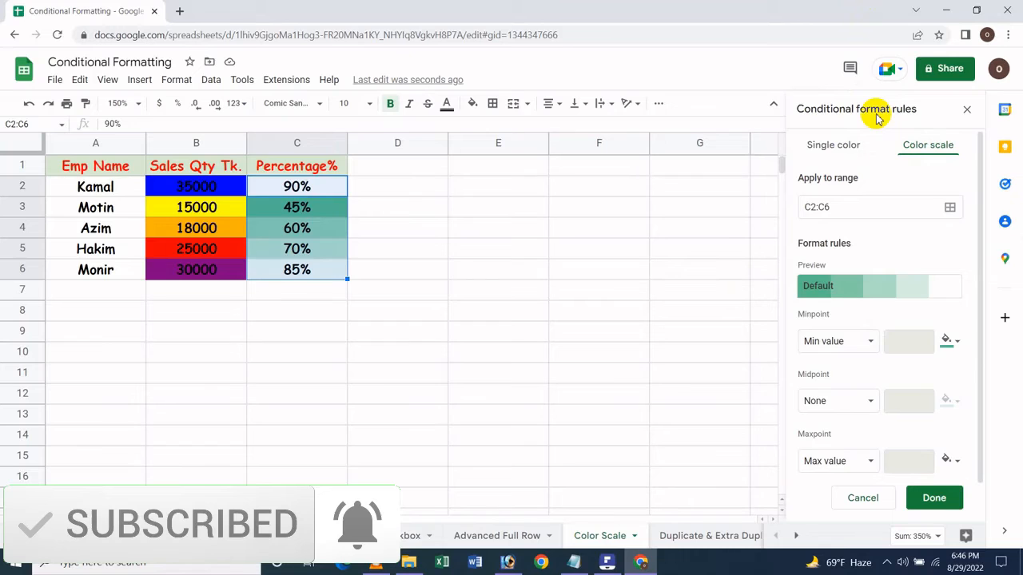
click(864, 287)
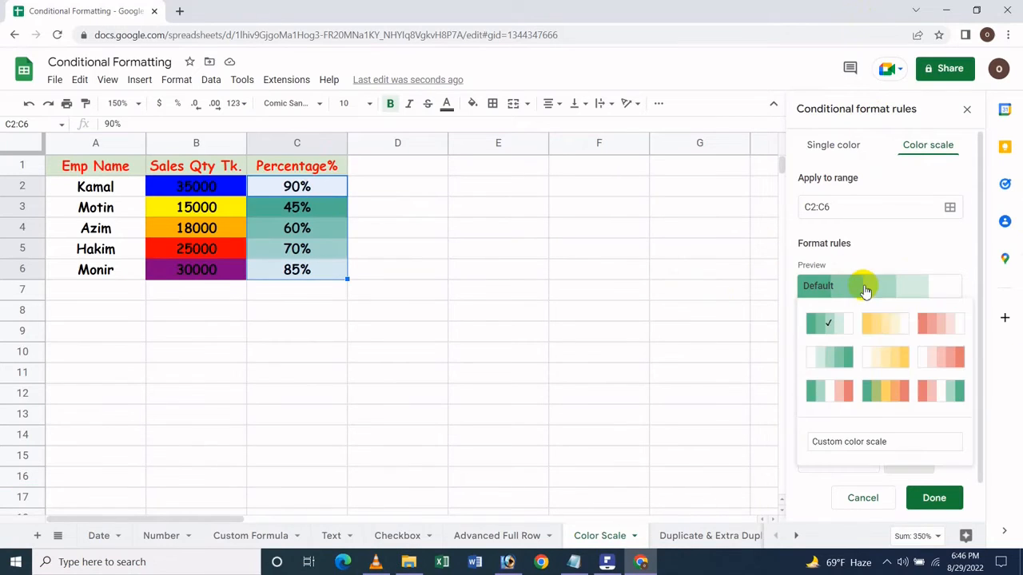
click(897, 126)
- Set the color scale's minpoint to Percent with a value of 90 and an amber color
click(948, 340)
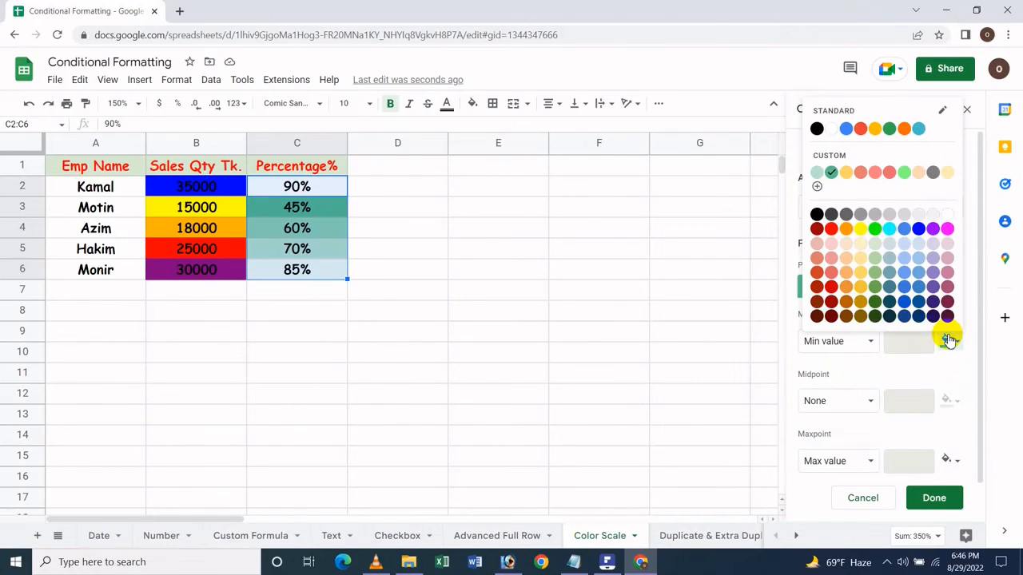
click(835, 341)
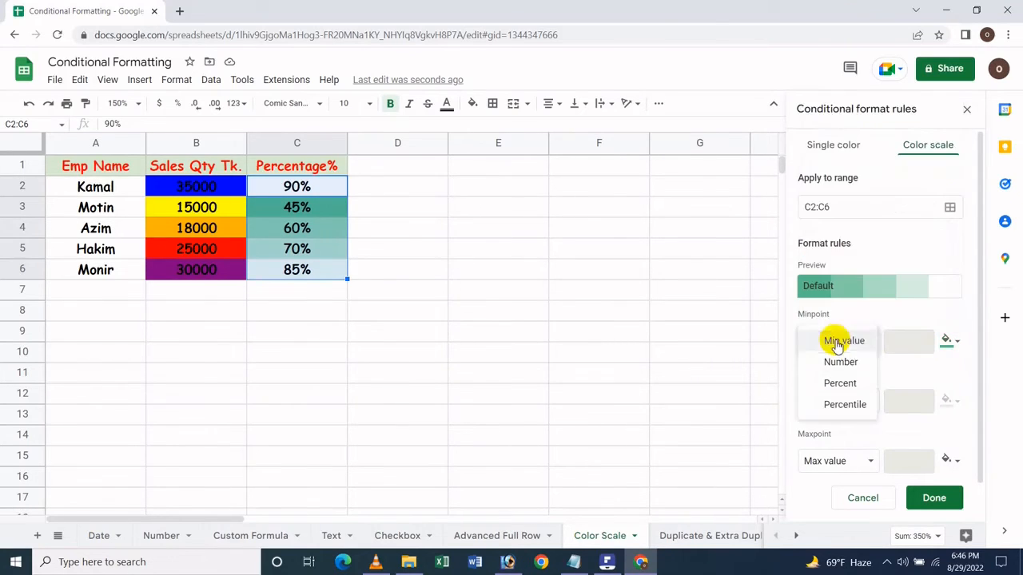
click(840, 382)
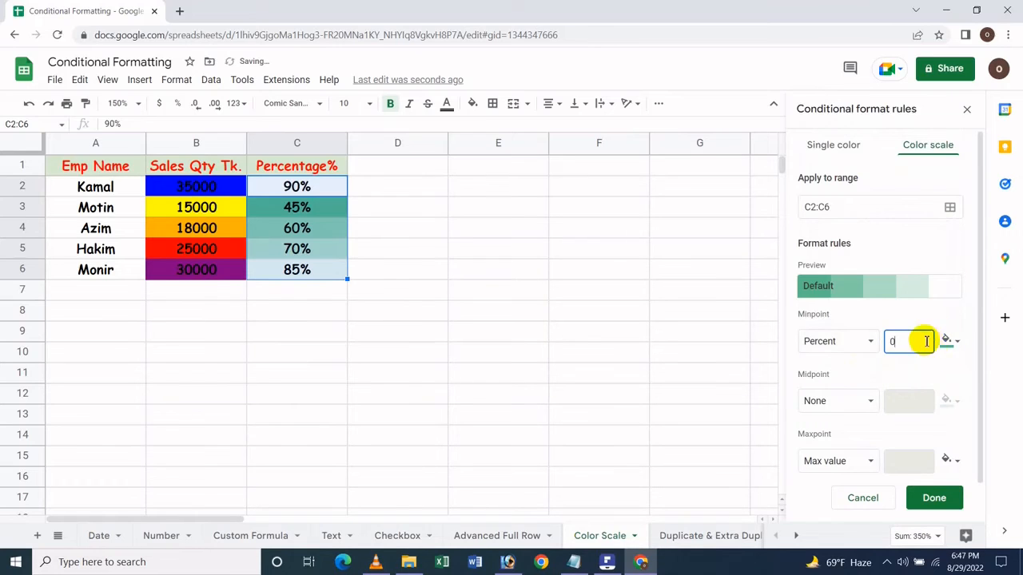
click(947, 341)
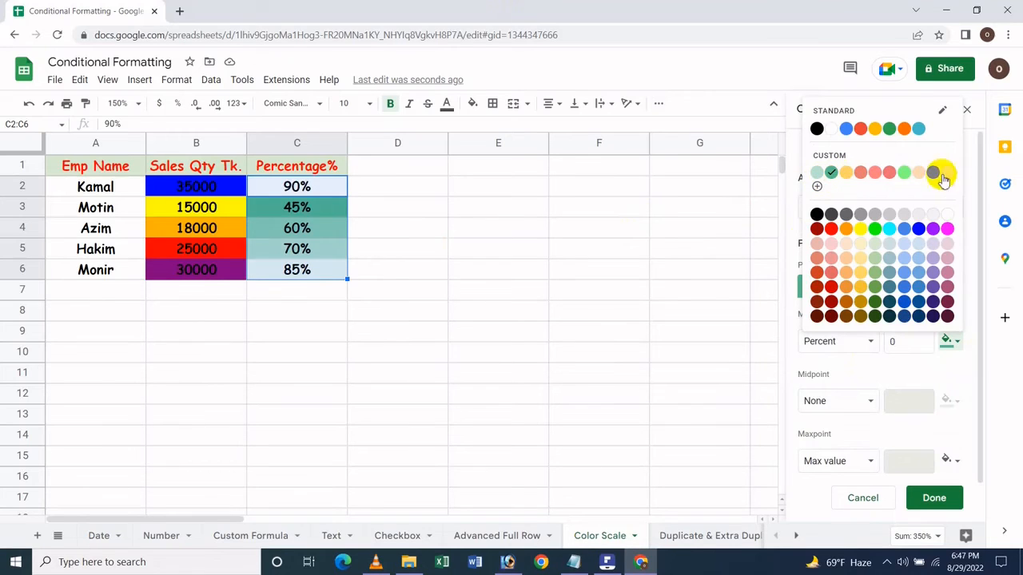
click(877, 132)
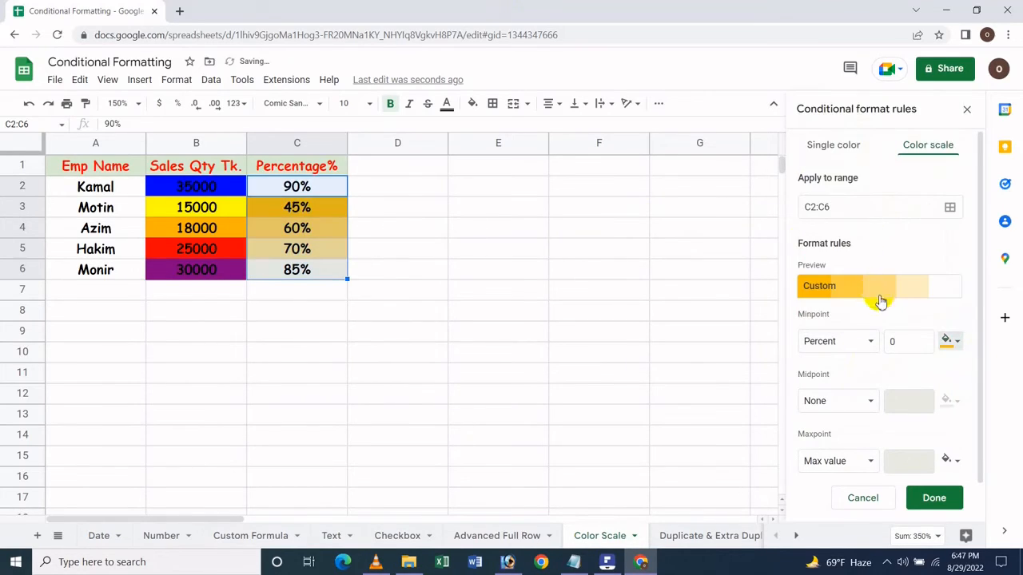
click(905, 341)
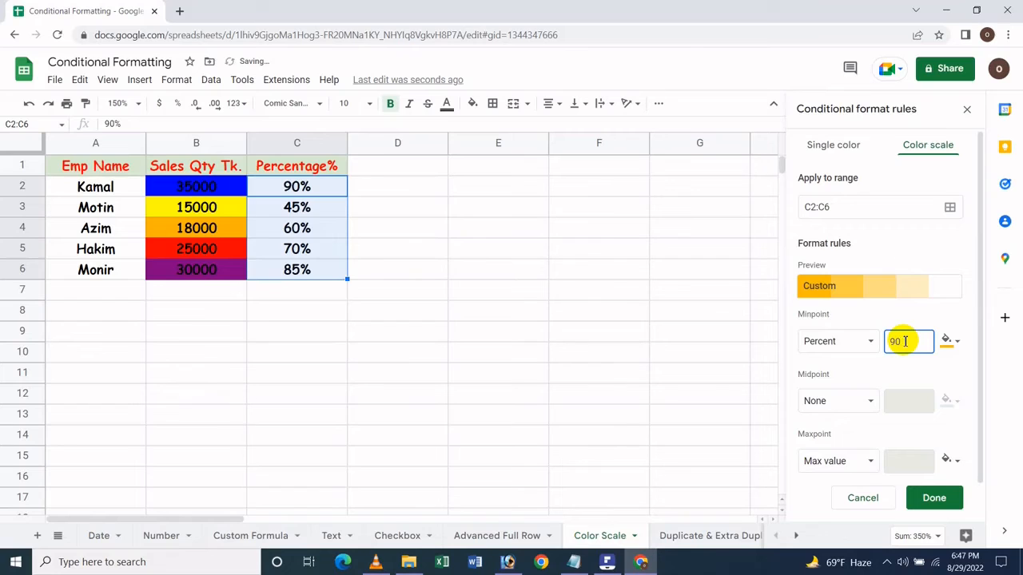
- Set the color scale's midpoint to Percent at 50 with a light red color
click(846, 408)
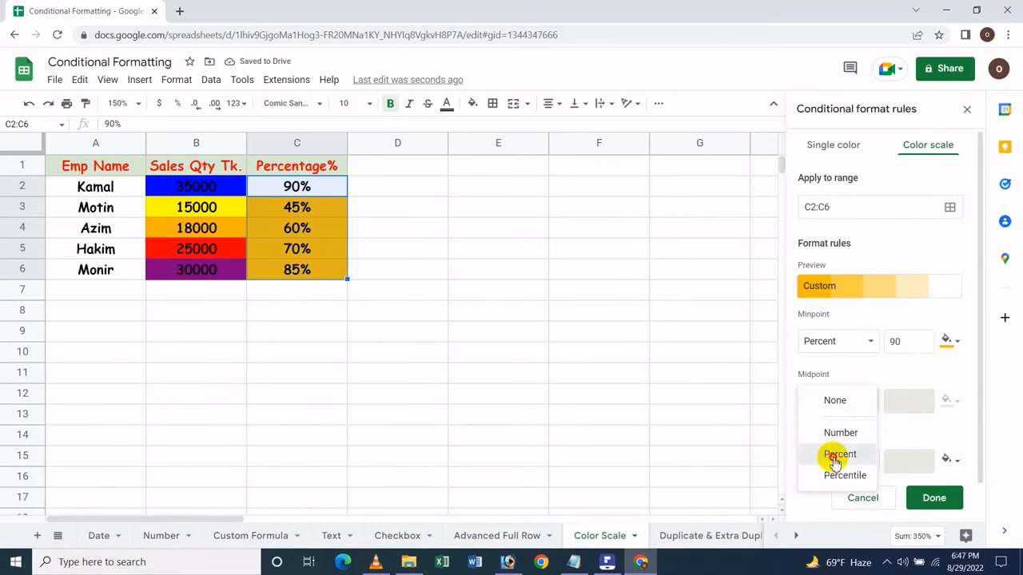
click(838, 454)
click(947, 401)
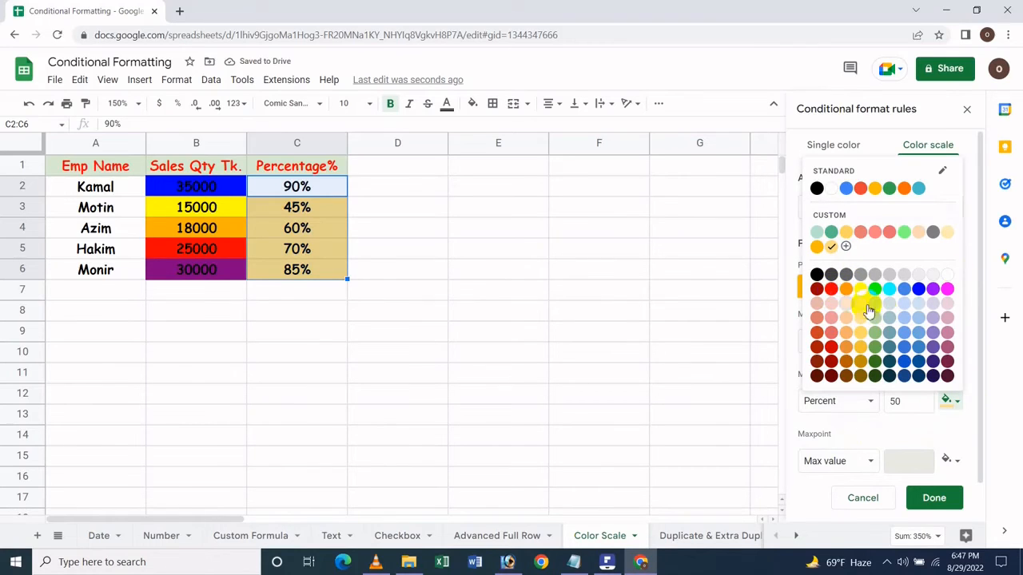
click(833, 306)
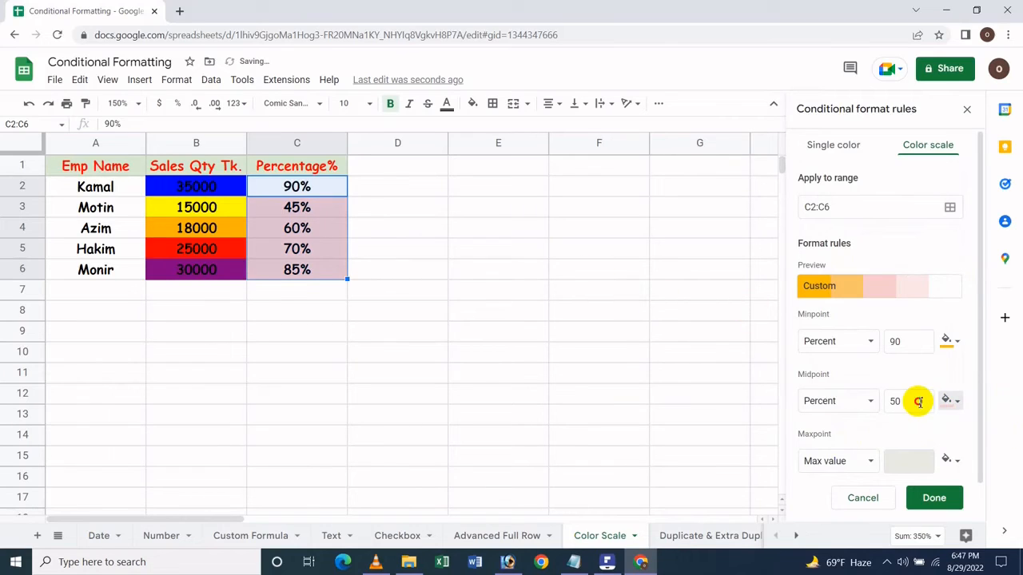
- Change the minpoint value to 30 percent and the midpoint to 40 percent in bright red
click(918, 402)
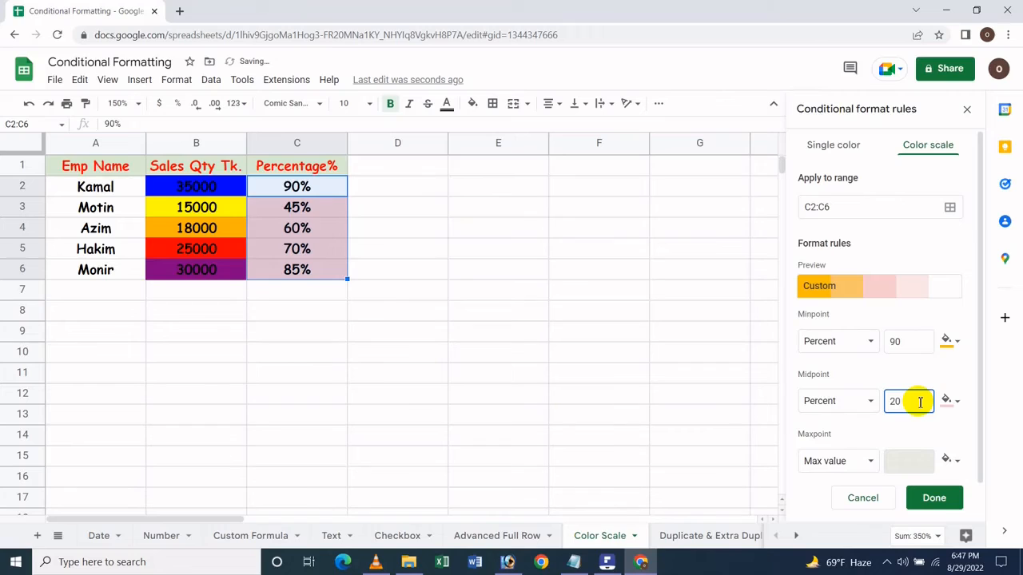
click(911, 344)
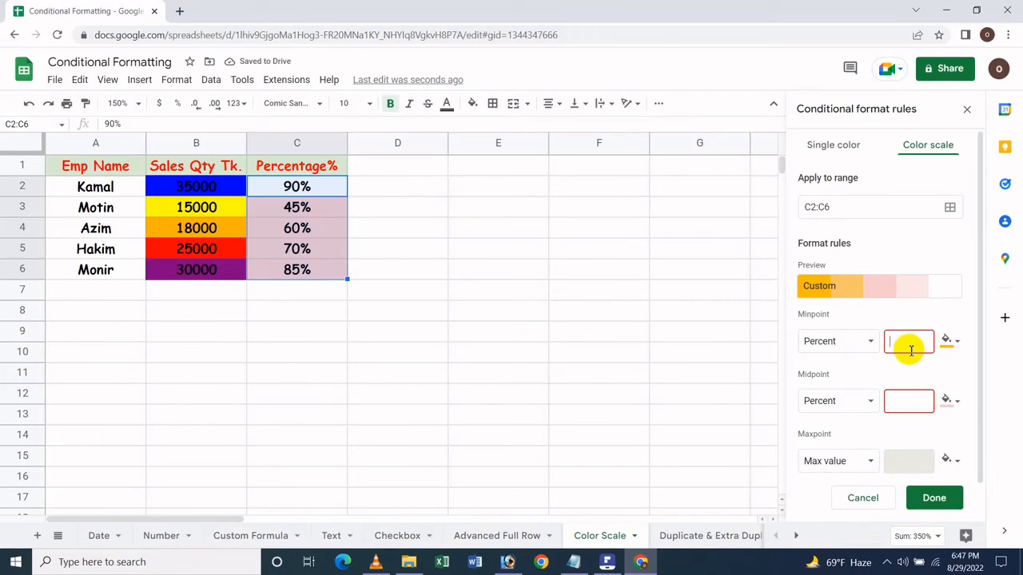
text(30)
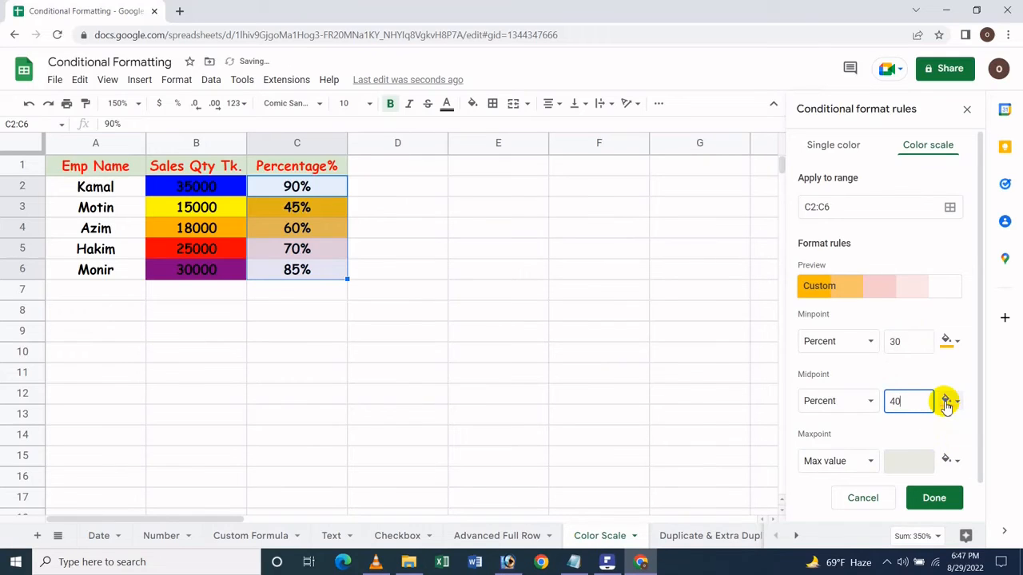
click(947, 400)
click(832, 289)
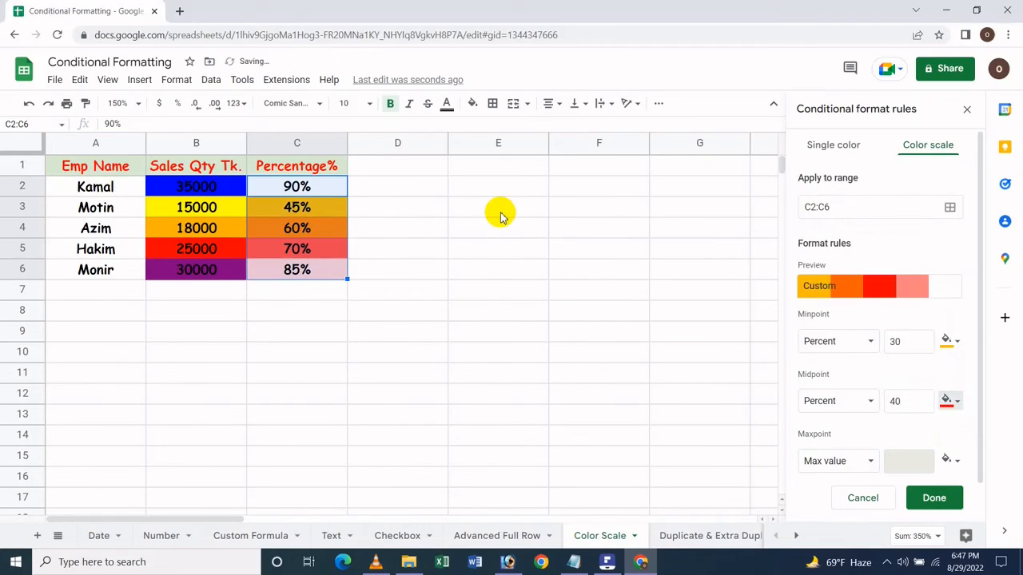
- Set the color scale's maxpoint to Percent at 100 with a very dark magenta color
click(857, 463)
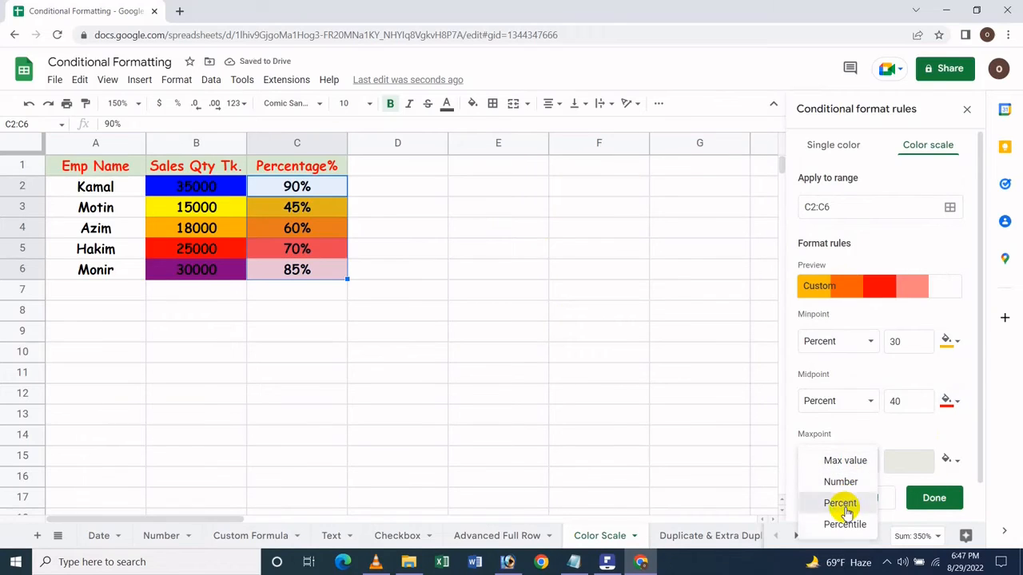
click(841, 505)
click(946, 461)
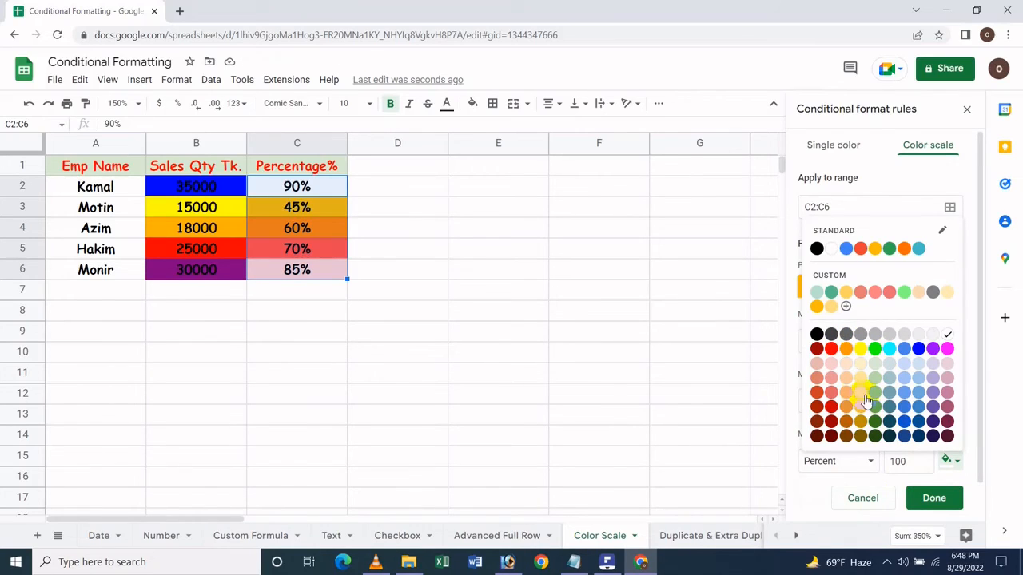
click(946, 436)
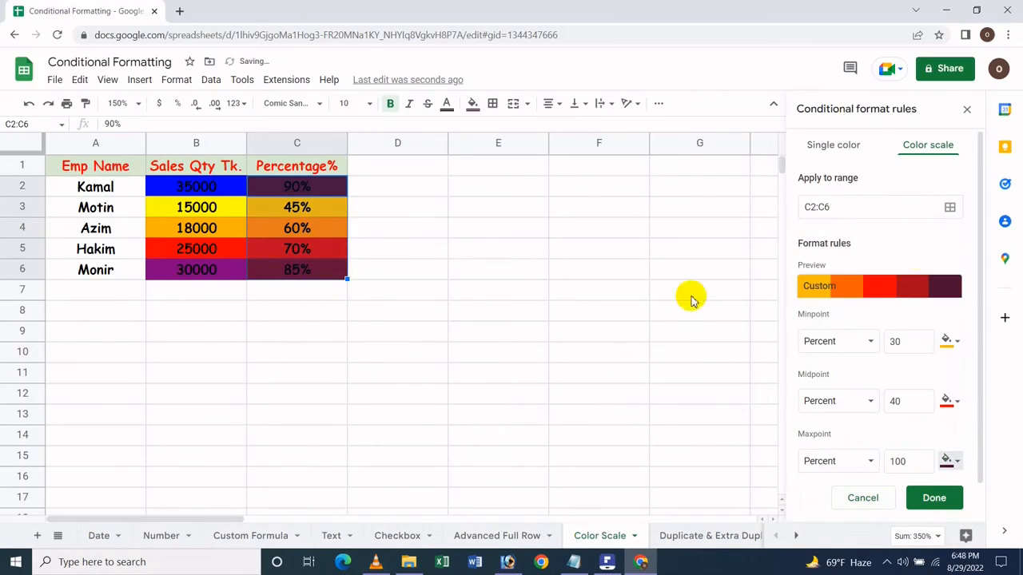
- Change the maxpoint color to blue and its value to 90 percent
click(949, 458)
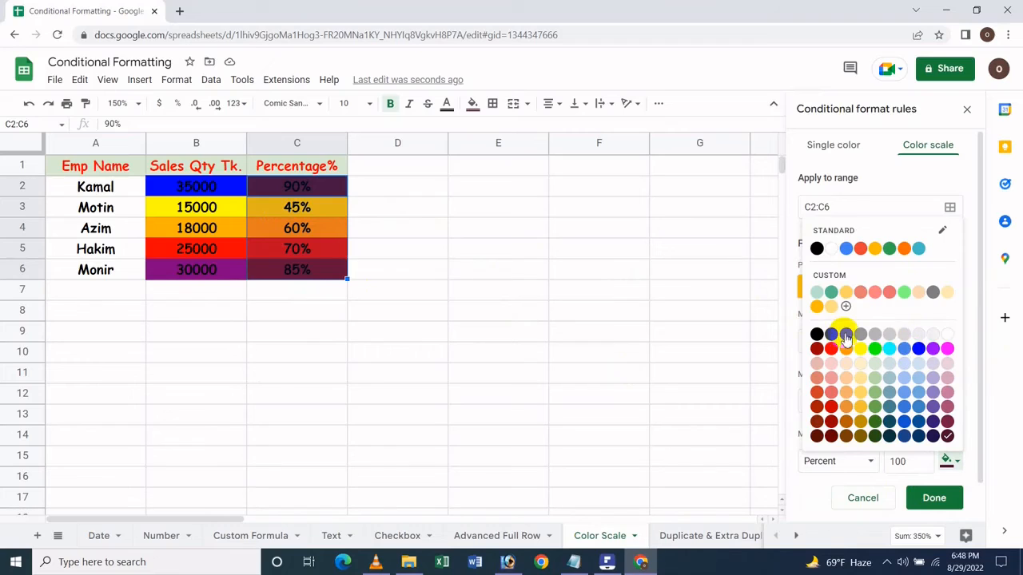
click(918, 348)
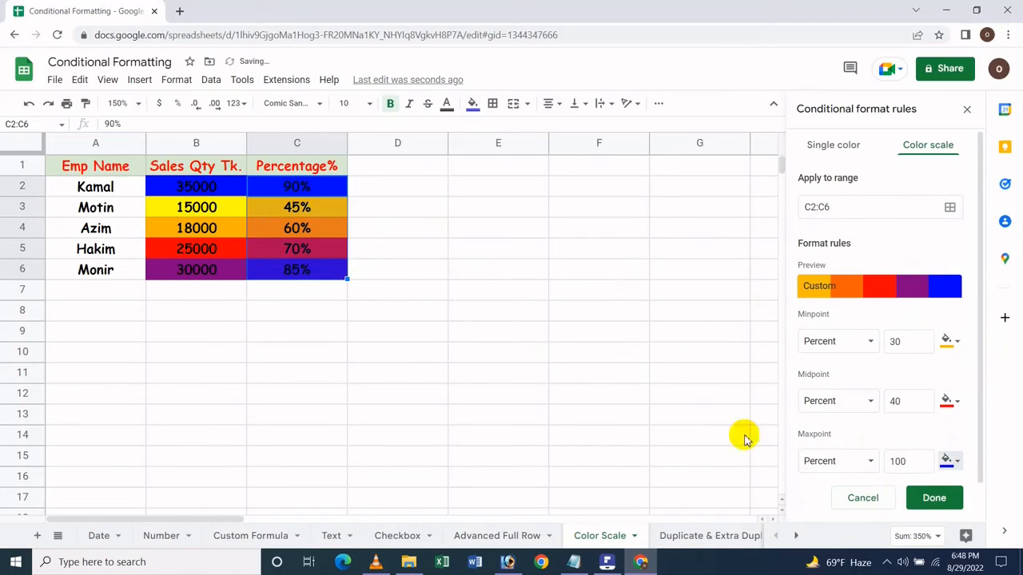
click(906, 457)
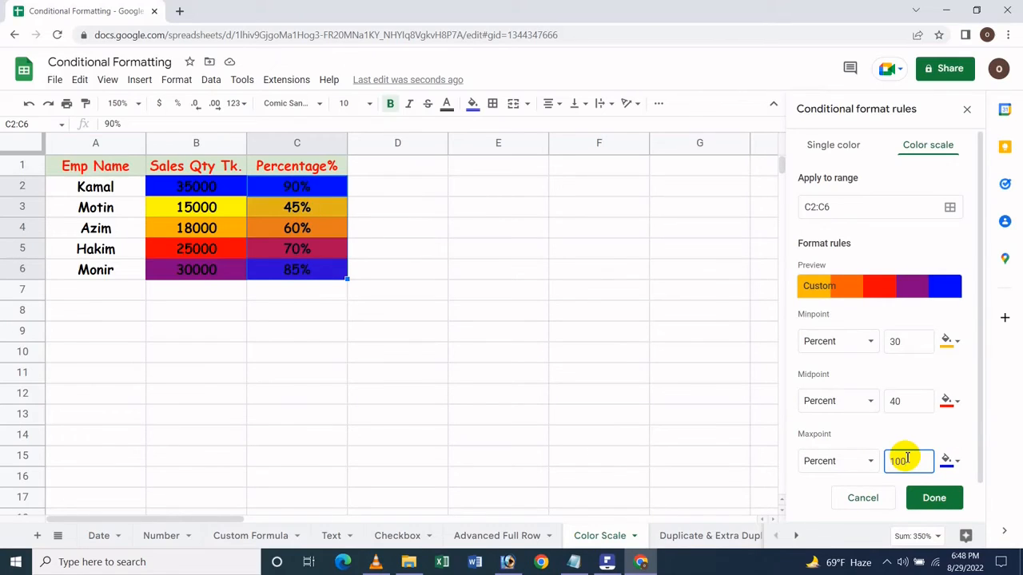
text(90)
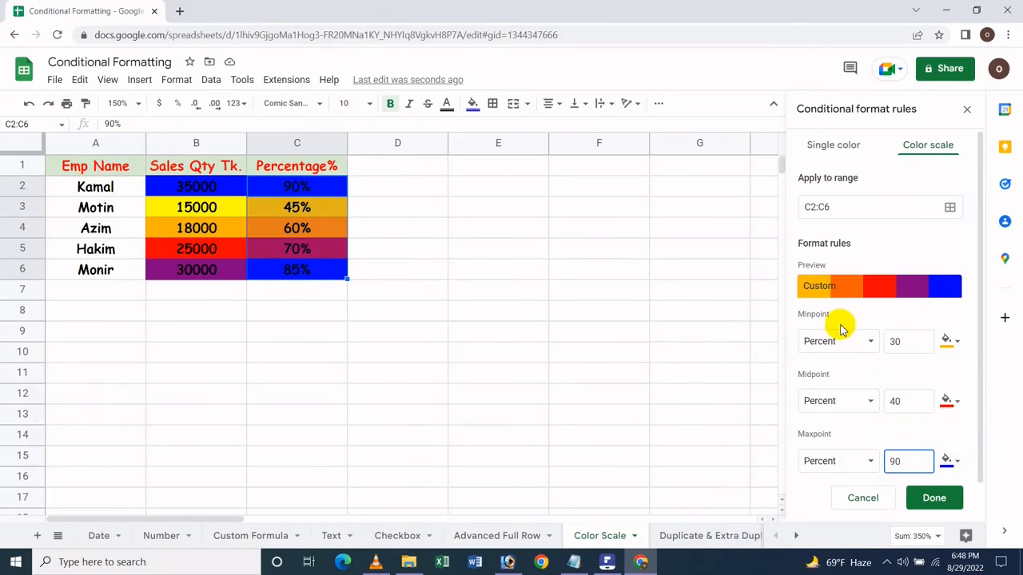
- Switch the minpoint, midpoint and maxpoint types of the C2:C6 color scale to Percentile
click(817, 345)
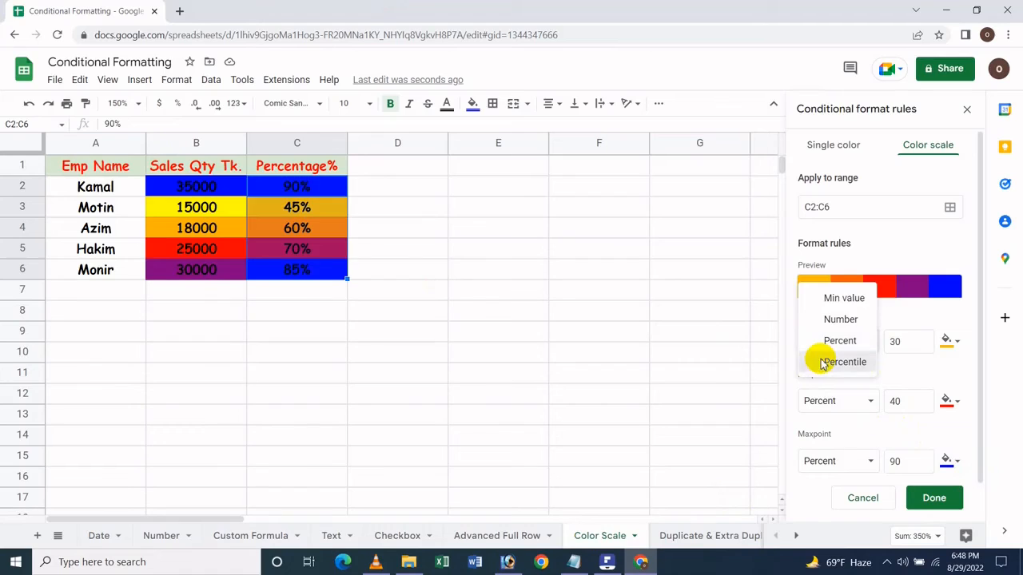
click(824, 363)
click(815, 400)
click(813, 421)
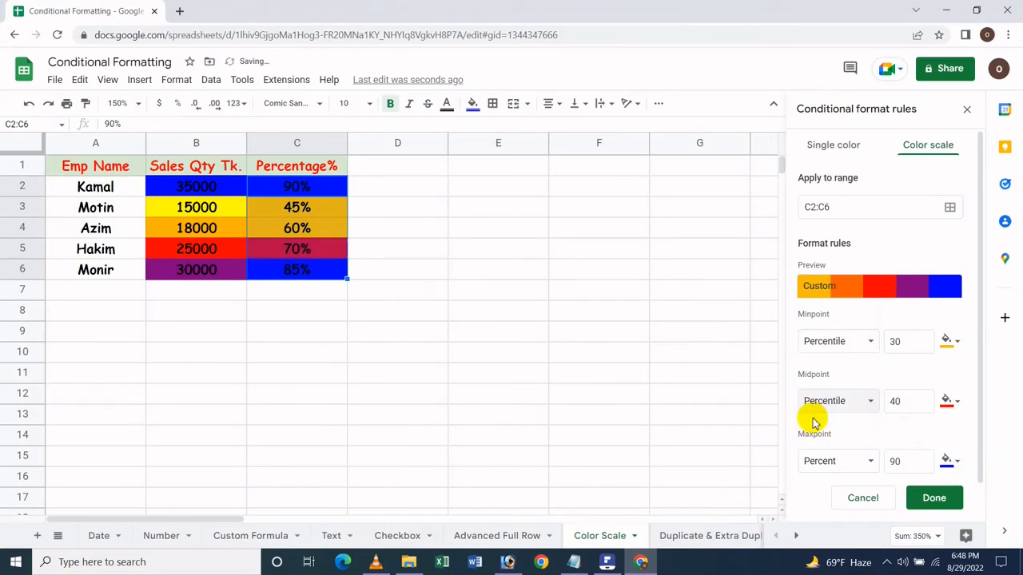
click(828, 462)
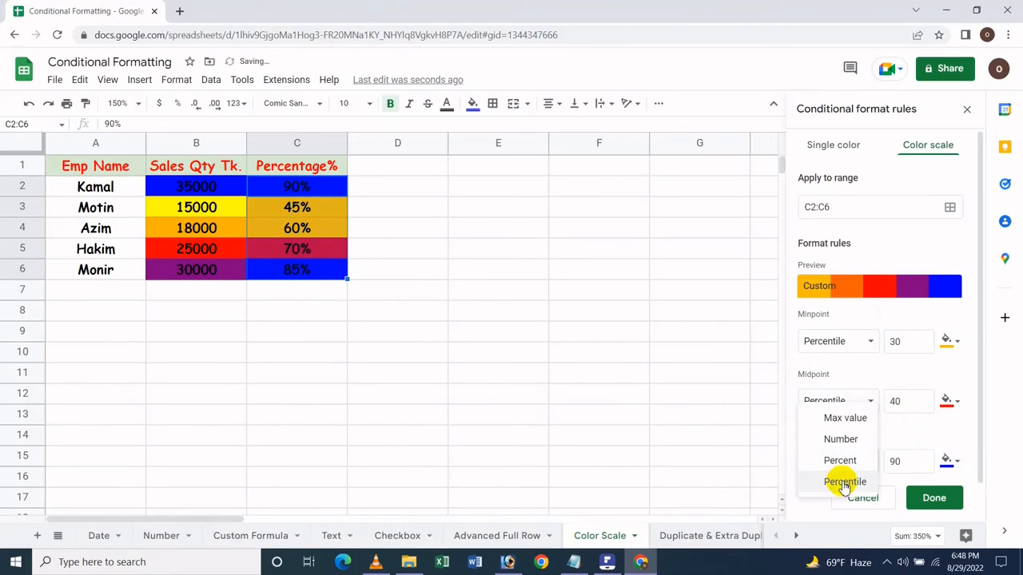
click(844, 483)
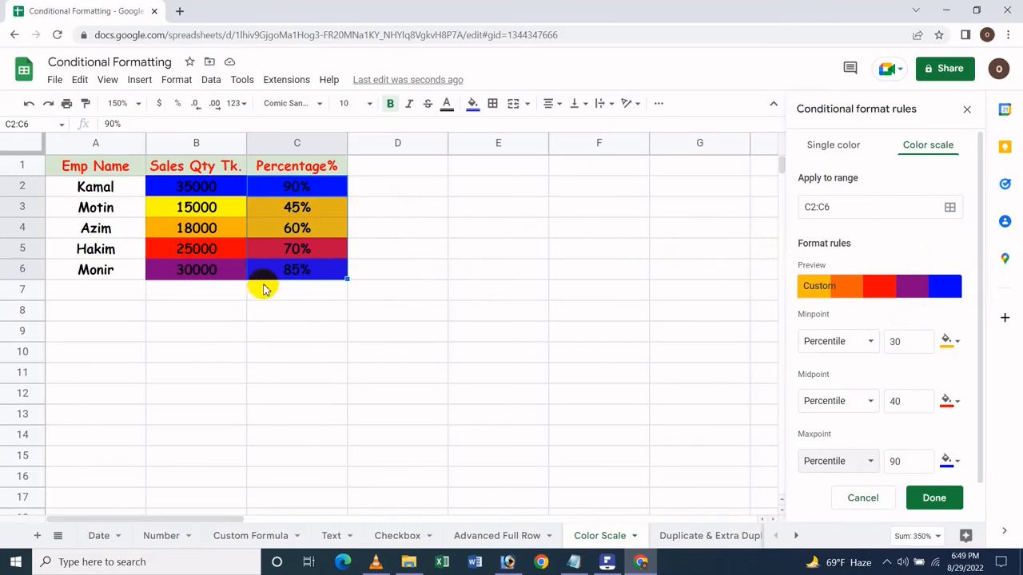
- Save the percentile-based color scale rule for C2:C6
click(297, 277)
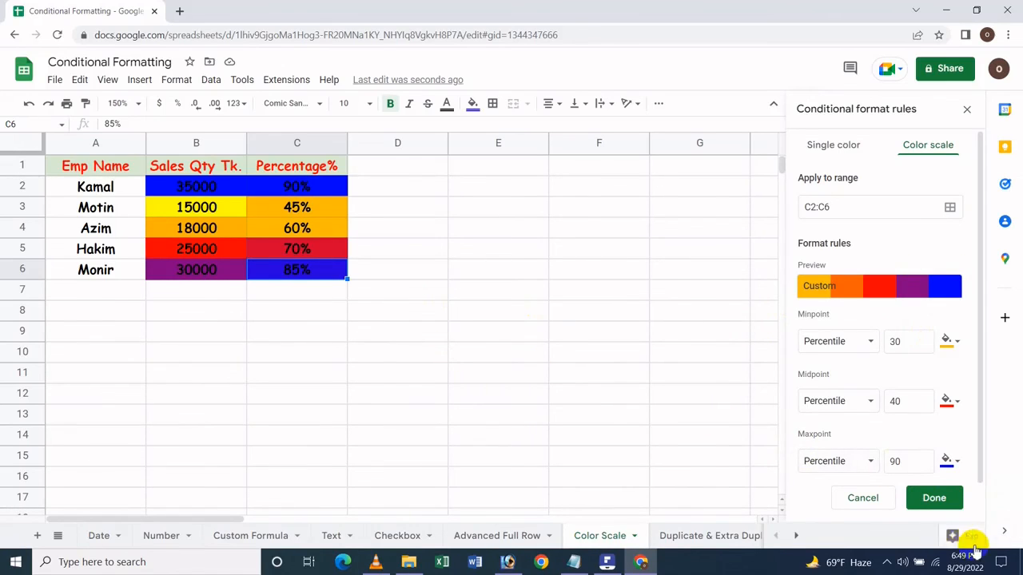
scroll(939, 463, down, 1)
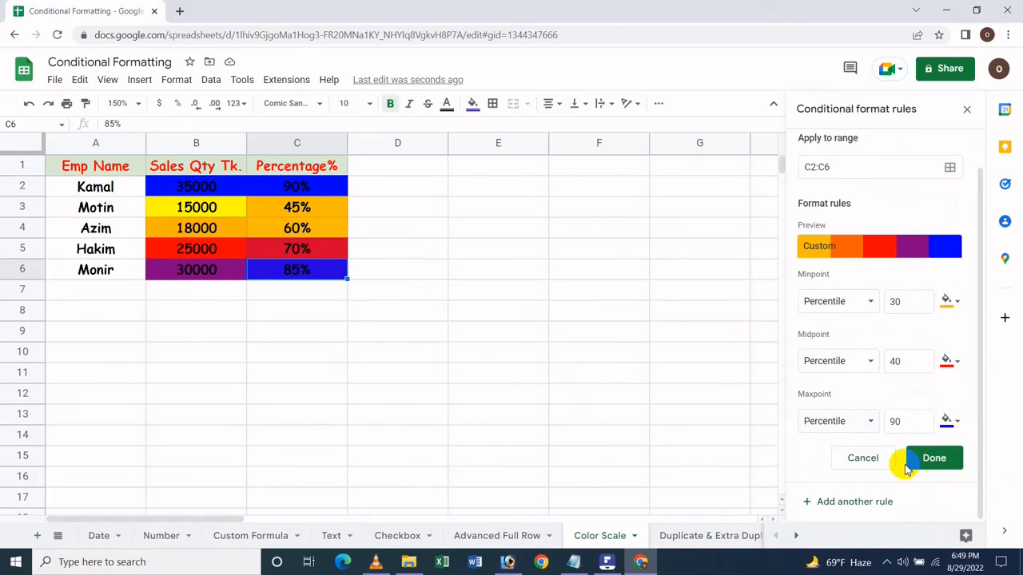
click(917, 460)
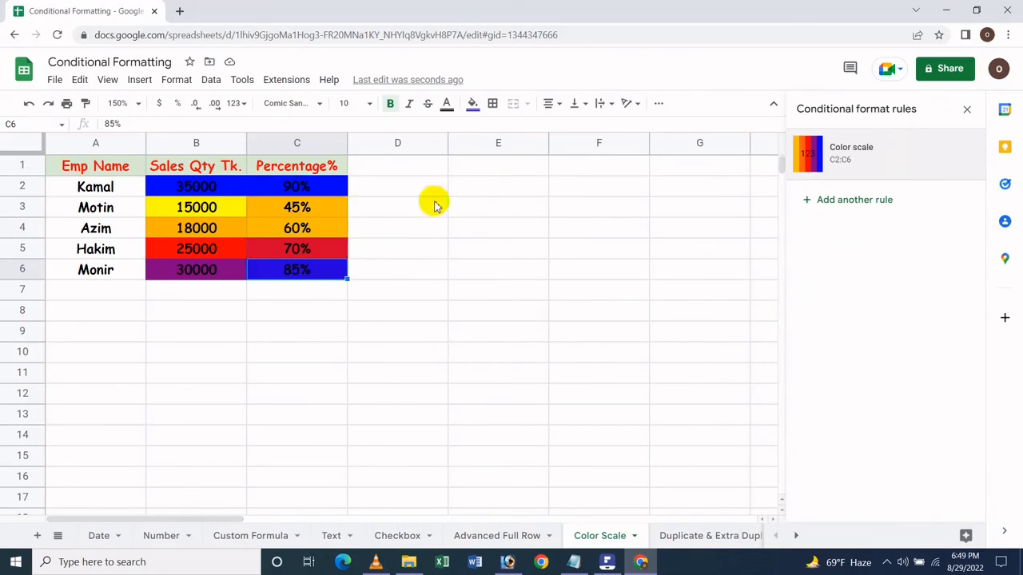
- Select B2:C6, open the C2:C6 color scale rule to review its point settings, and leave the rule editor
click(317, 213)
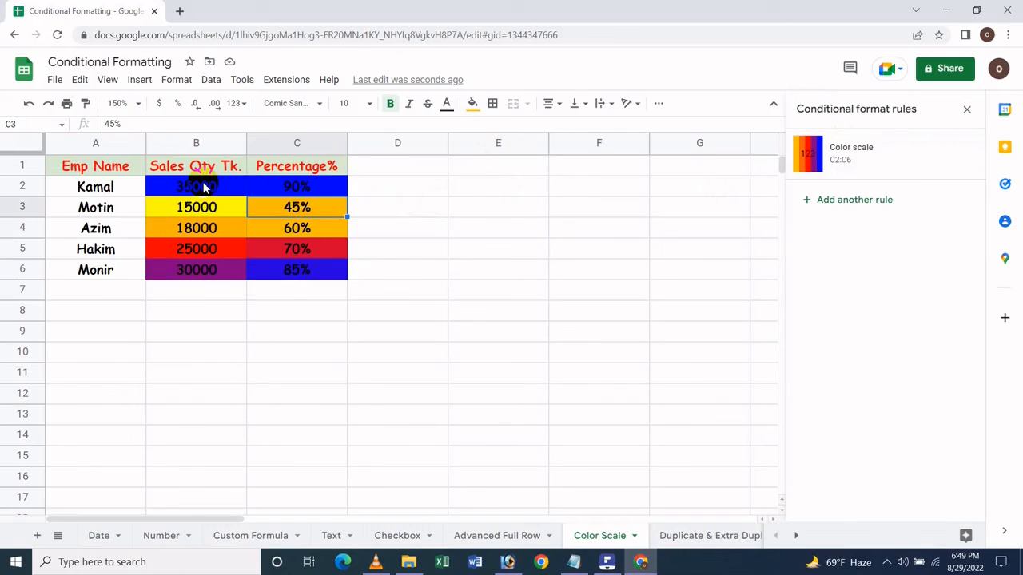
drag(201, 185, 290, 274)
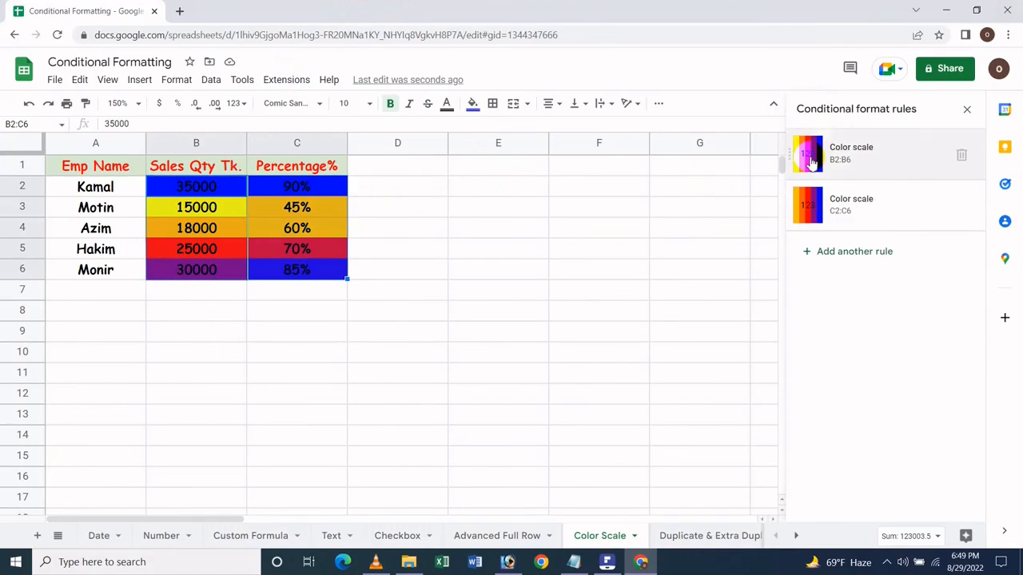
click(810, 211)
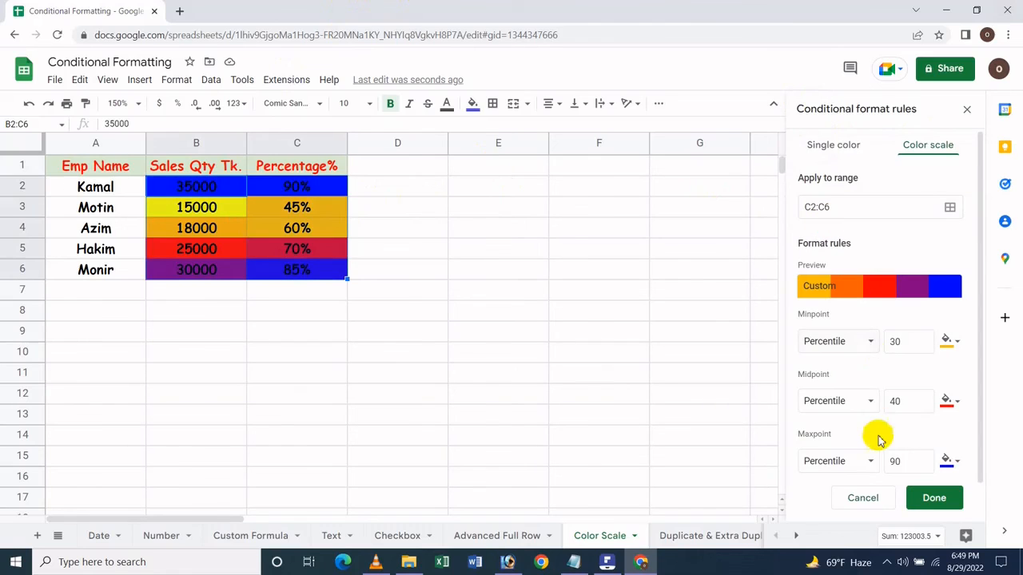
click(867, 500)
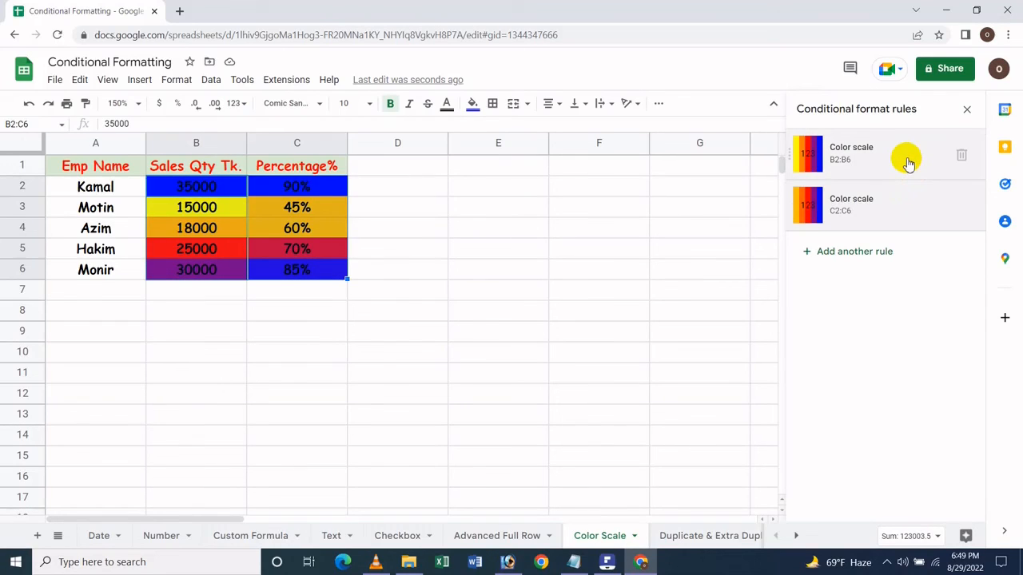
- Delete the color scale rules for B2:B6 and C2:C6, and undo both deletions
click(961, 154)
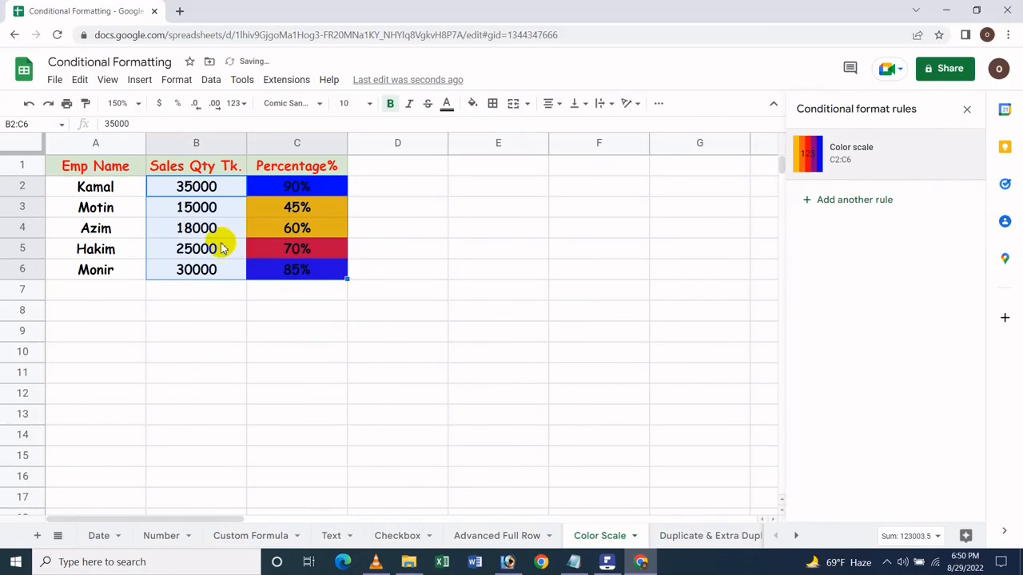
click(960, 154)
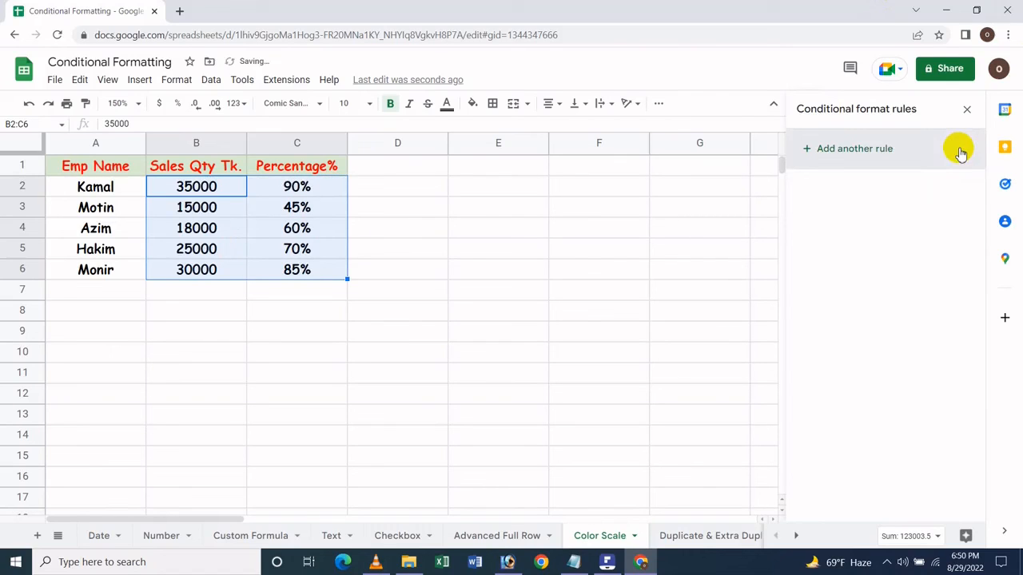
key(ctrl+z)
key(ctrl+z)
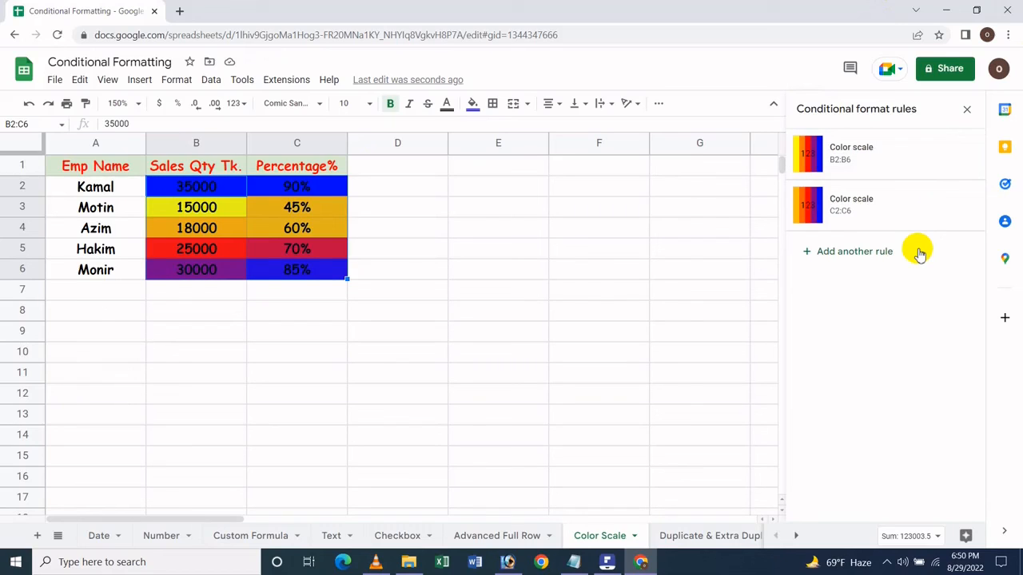
click(612, 561)
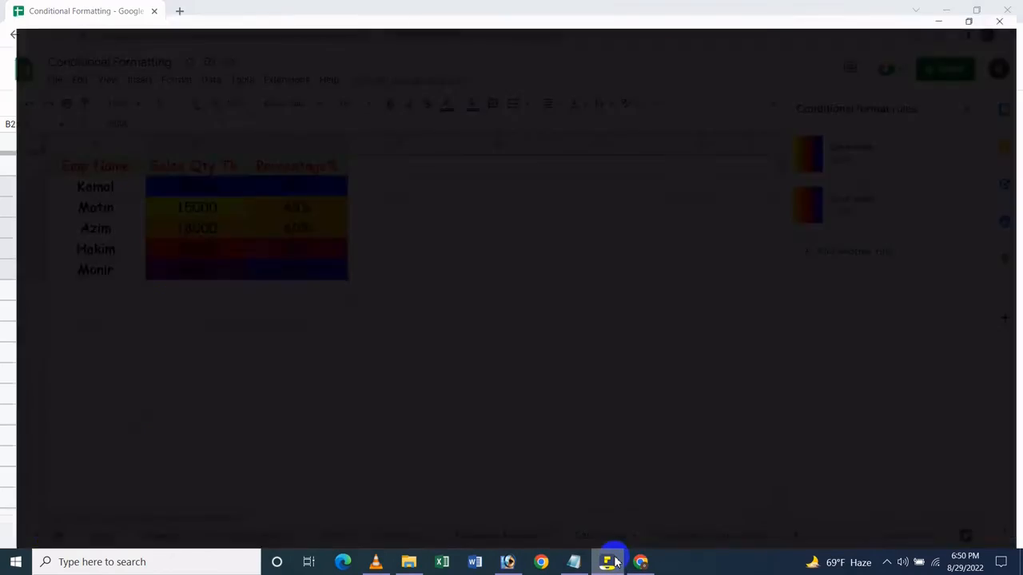